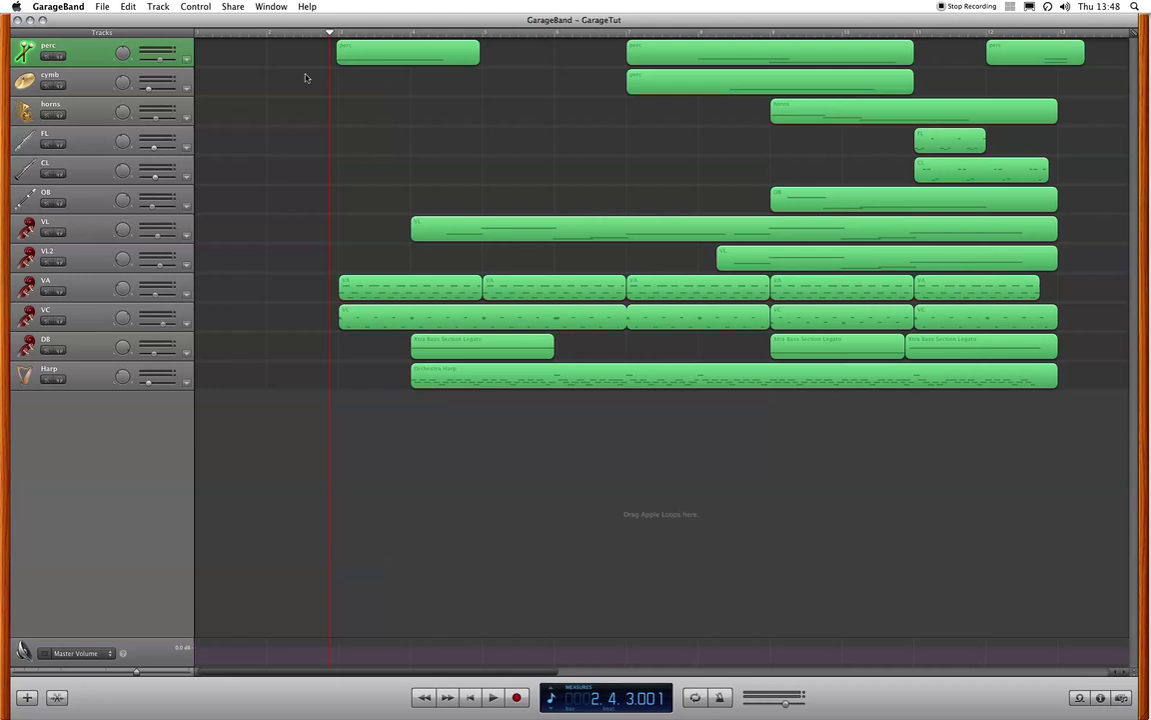
Step: Play the arrangement through to just past its last region and return the playhead to the beginning of the project
{"action": "key", "text": "space"}
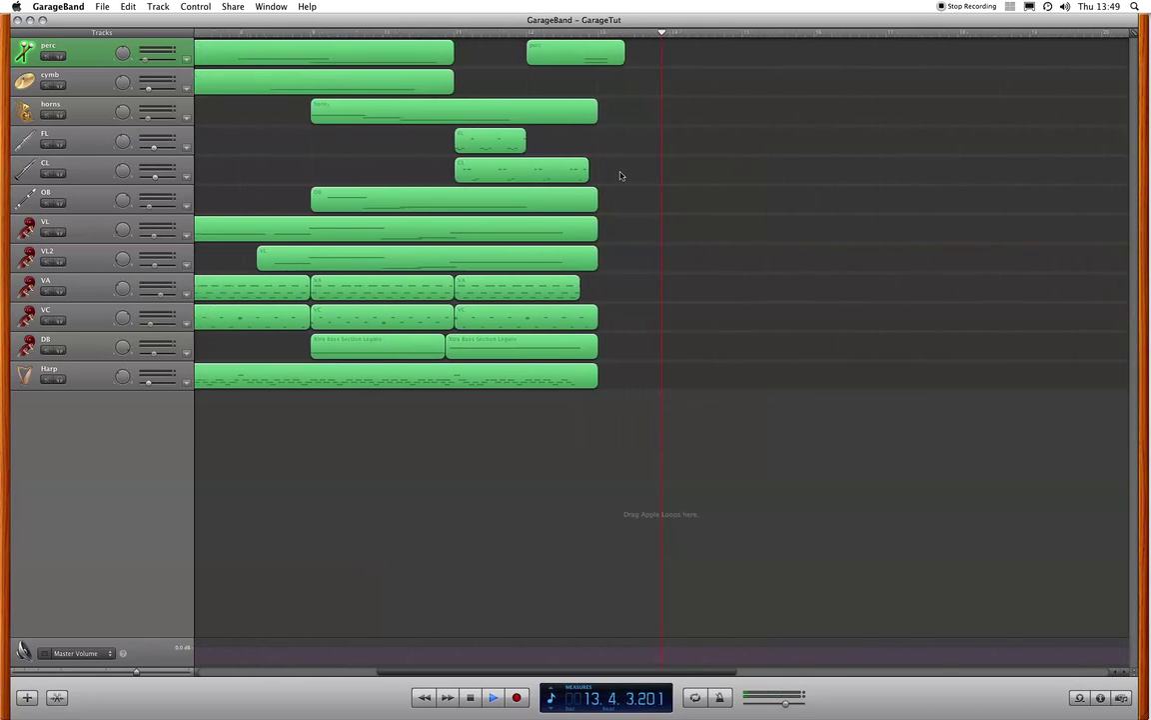
{"action": "key", "text": "space"}
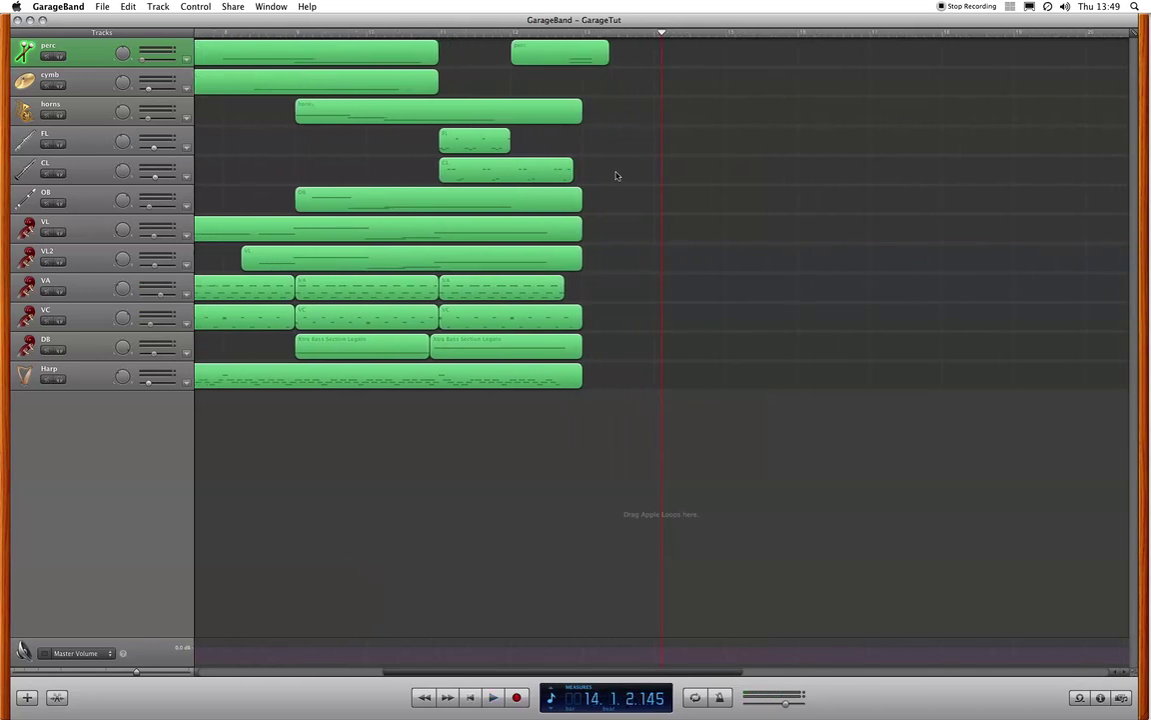
{"action": "key", "text": "Return"}
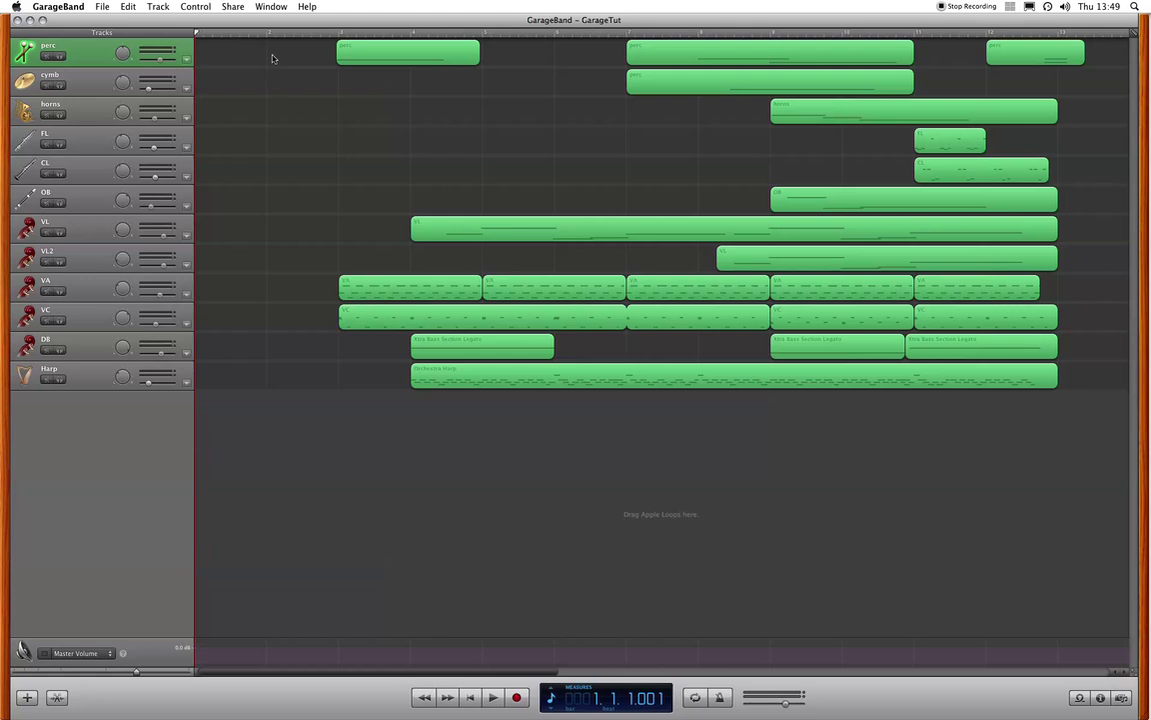
Step: Place the playhead at measure 2, beat 4, just before the first regions start
{"action": "left_click", "coordinate": [320, 34]}
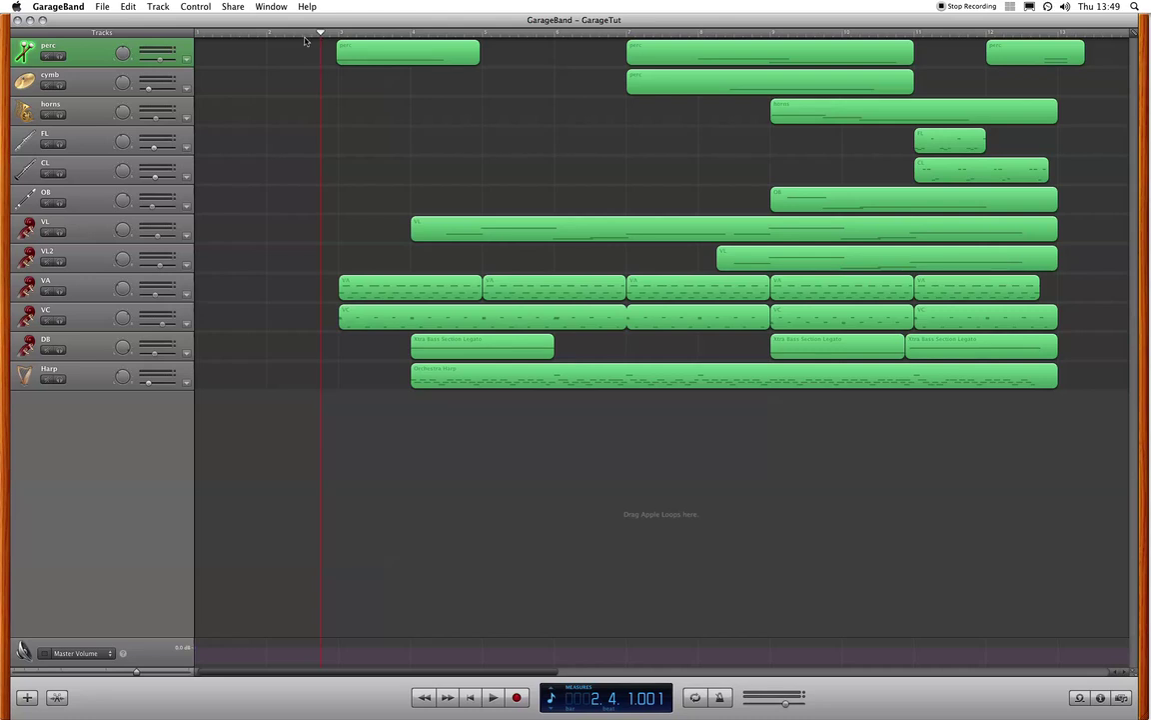
{"action": "left_click", "coordinate": [310, 35]}
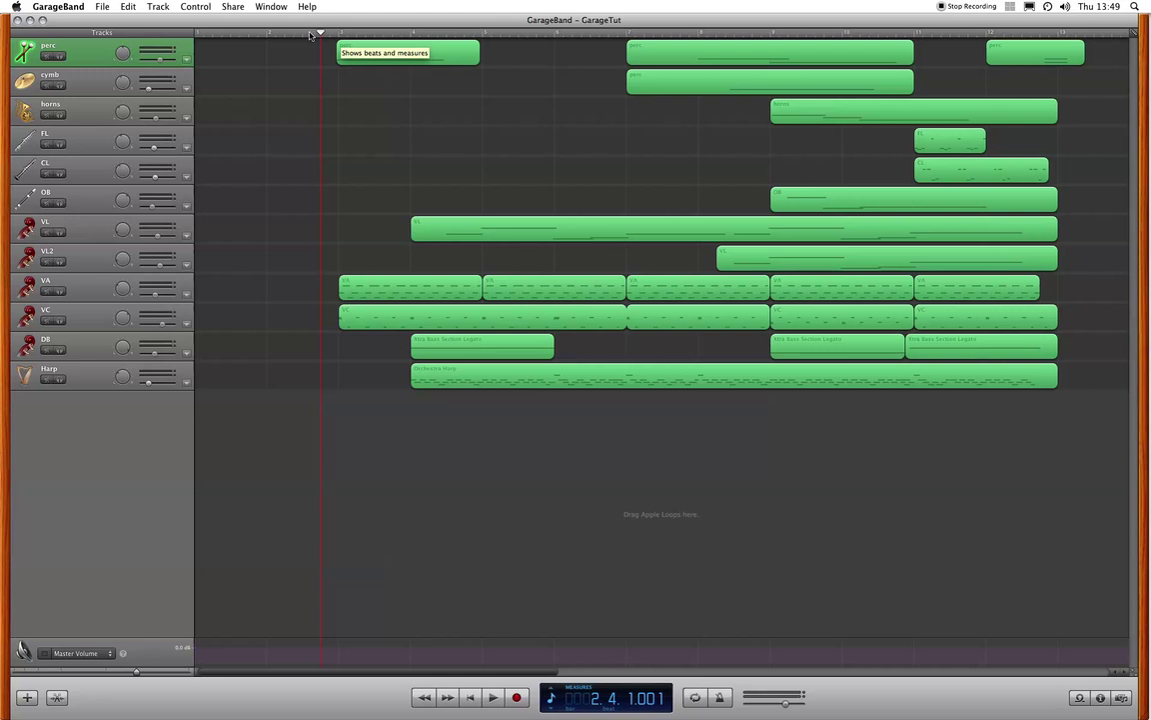
{"action": "left_click_drag", "start_coordinate": [311, 35], "coordinate": [319, 35]}
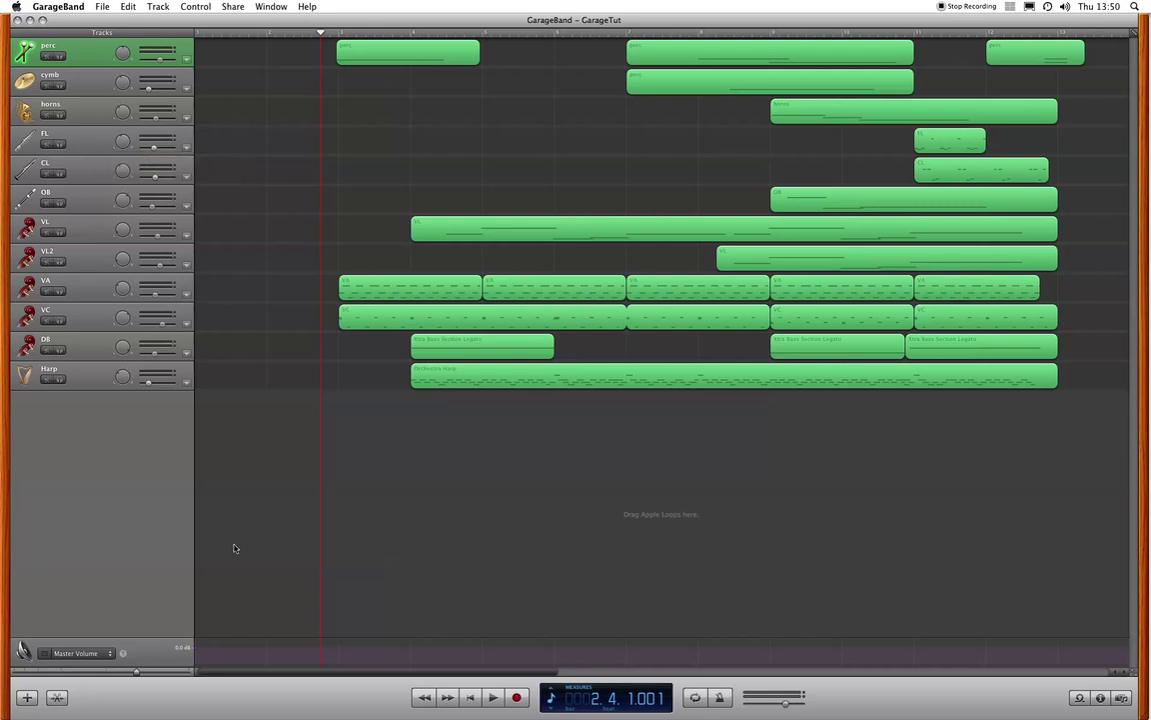
Step: Open the track editor and select in turn the horns, FL, CL, OB, VL, VL2 and third VA regions to examine them
{"action": "left_click", "coordinate": [57, 696]}
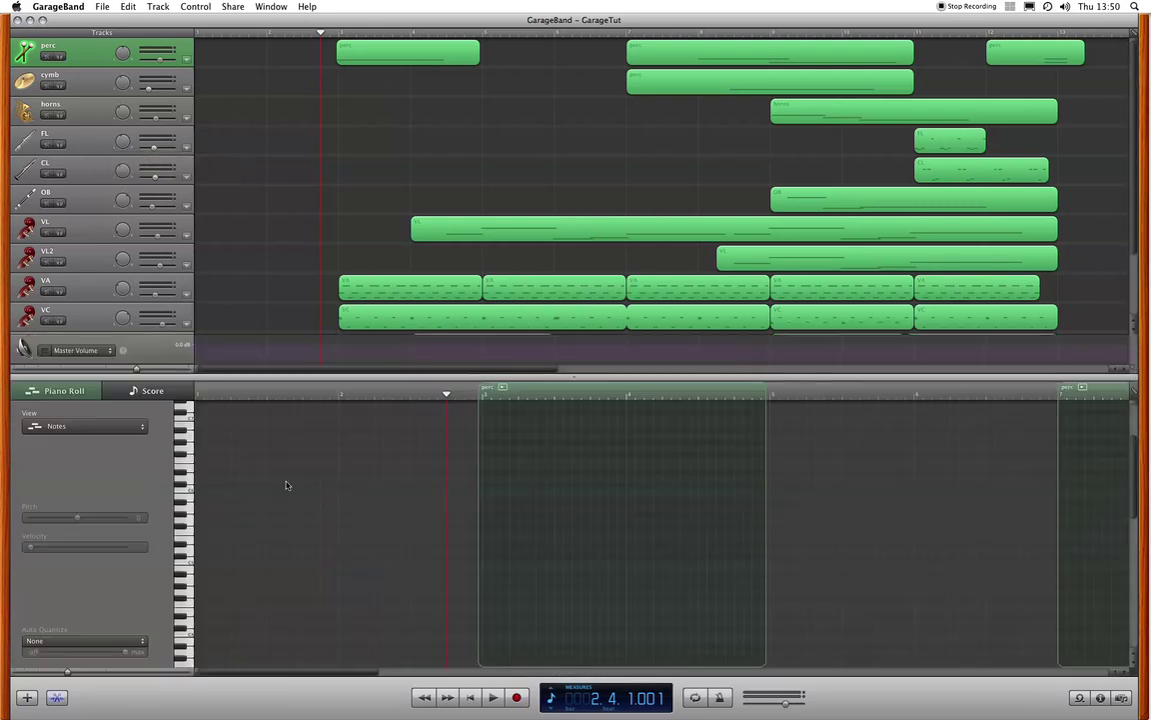
{"action": "left_click", "coordinate": [835, 116]}
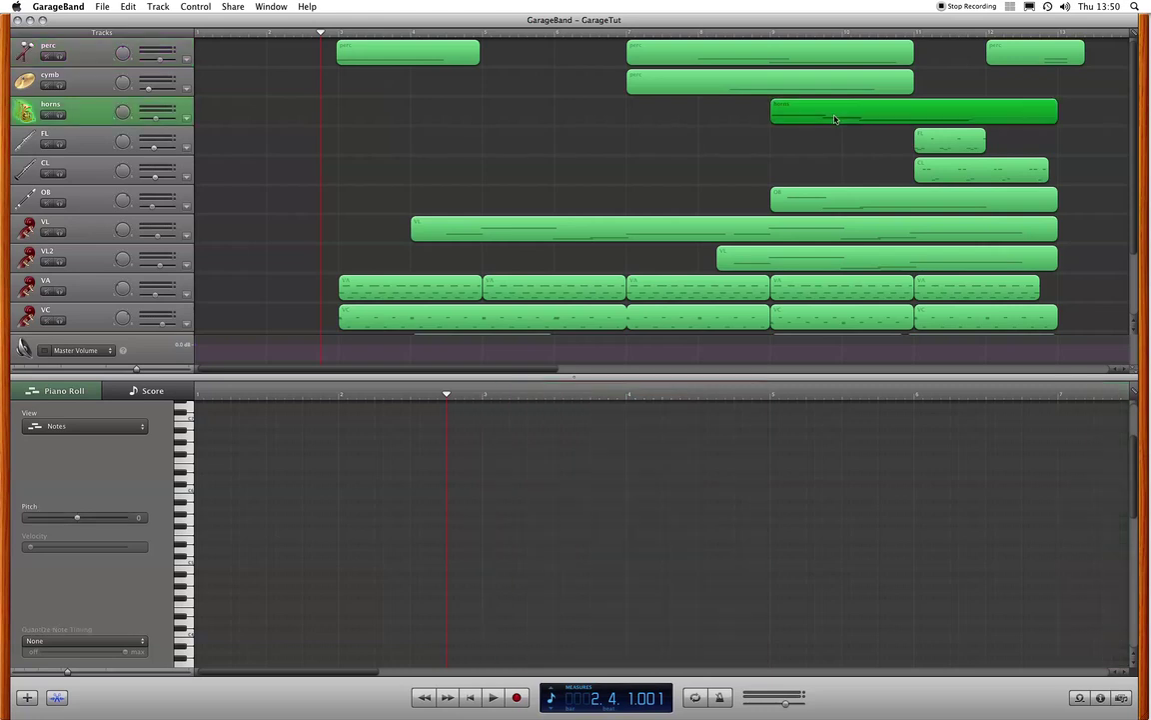
{"action": "left_click", "coordinate": [945, 148]}
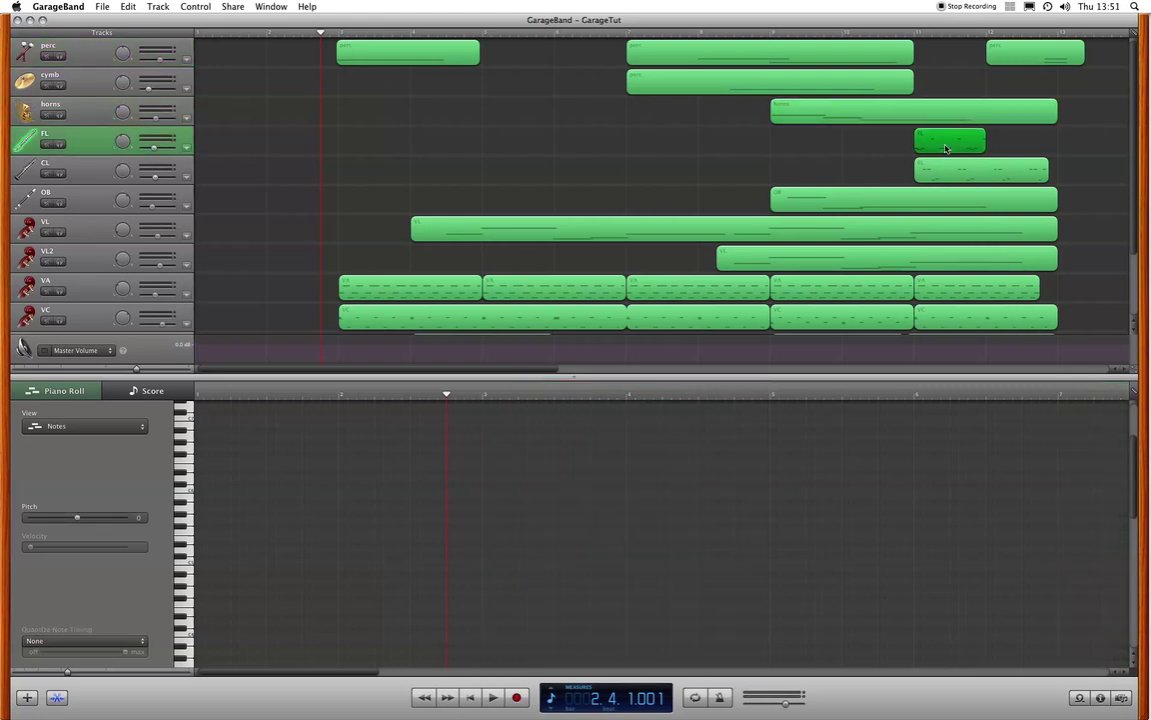
{"action": "left_click", "coordinate": [939, 174]}
{"action": "left_click", "coordinate": [787, 190]}
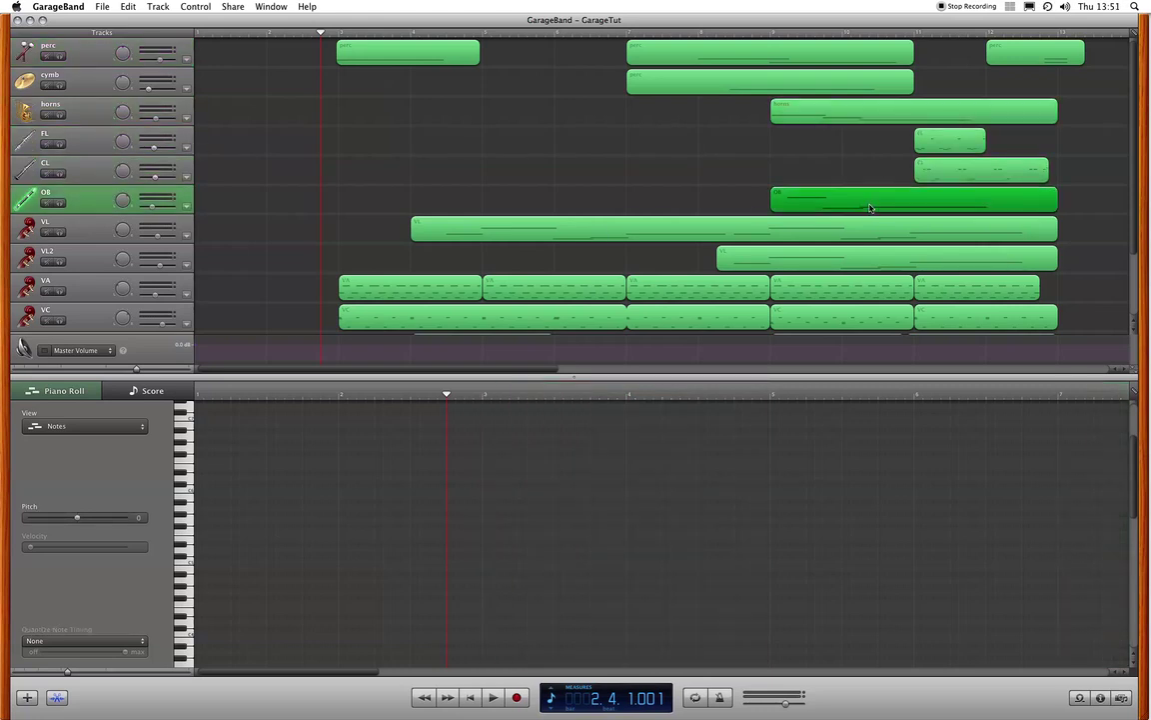
{"action": "left_click", "coordinate": [708, 229]}
{"action": "left_click", "coordinate": [719, 257]}
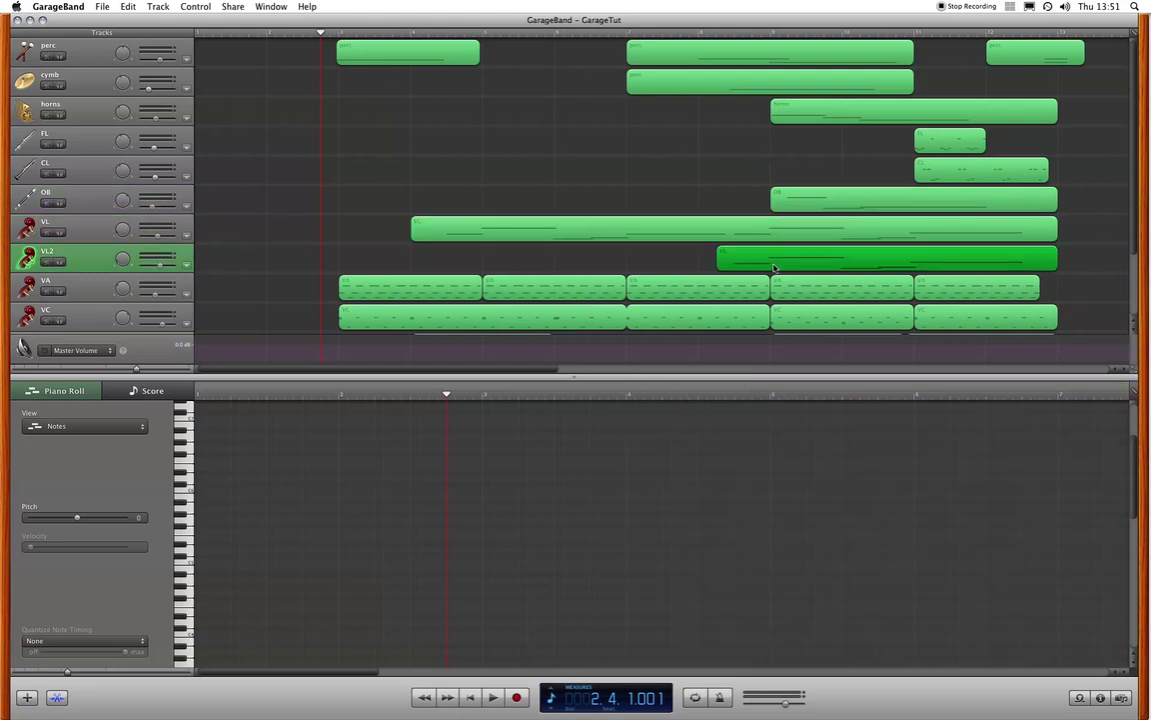
{"action": "left_click", "coordinate": [652, 287]}
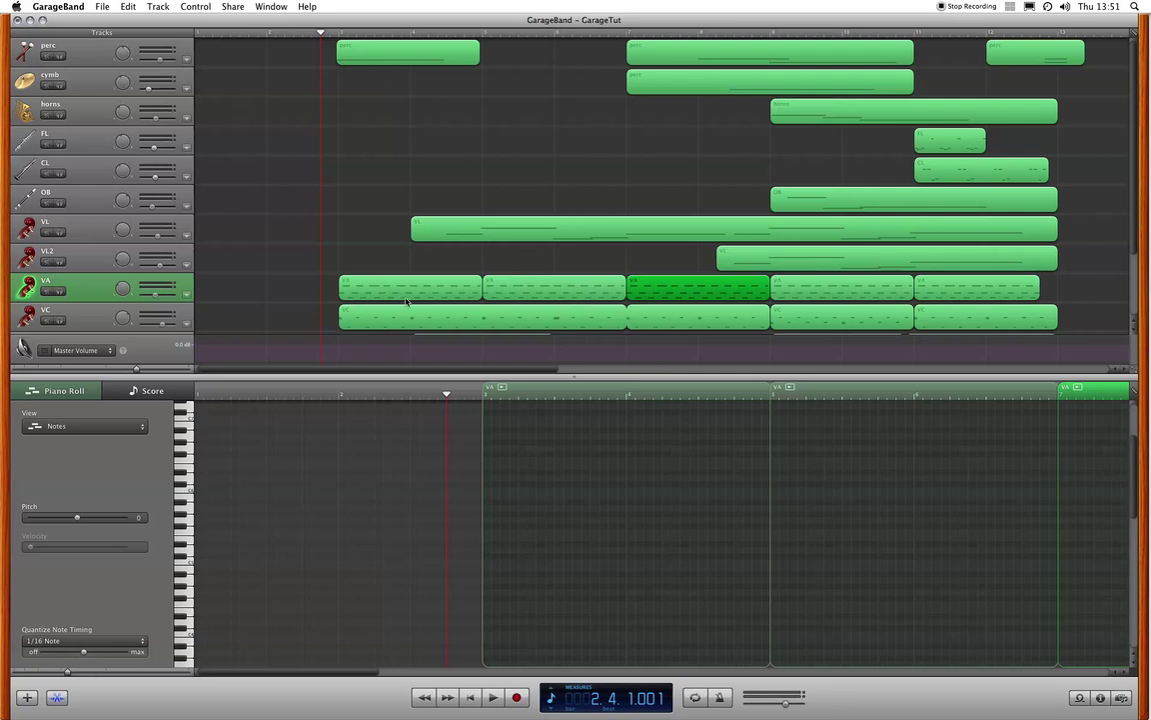
Step: Select the first VC region and the Orchestra Harp region to view their notes, and clear the selection
{"action": "scroll", "coordinate": [402, 256], "scroll_direction": "down", "scroll_amount": 5}
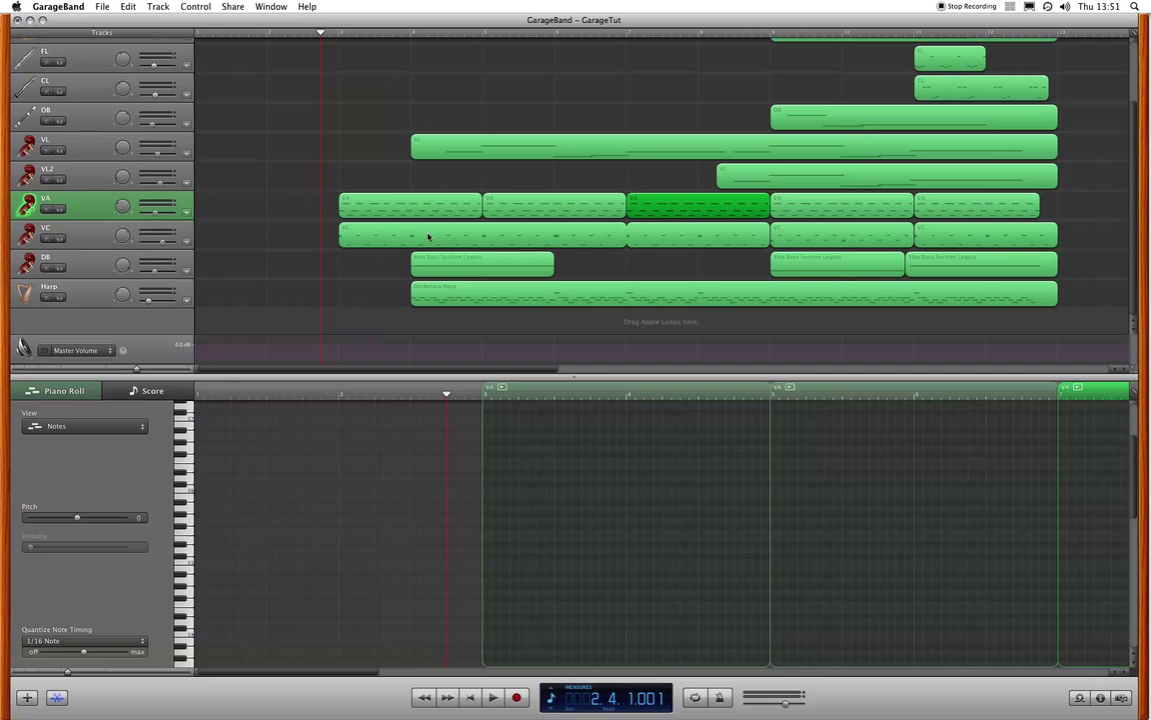
{"action": "left_click", "coordinate": [428, 236]}
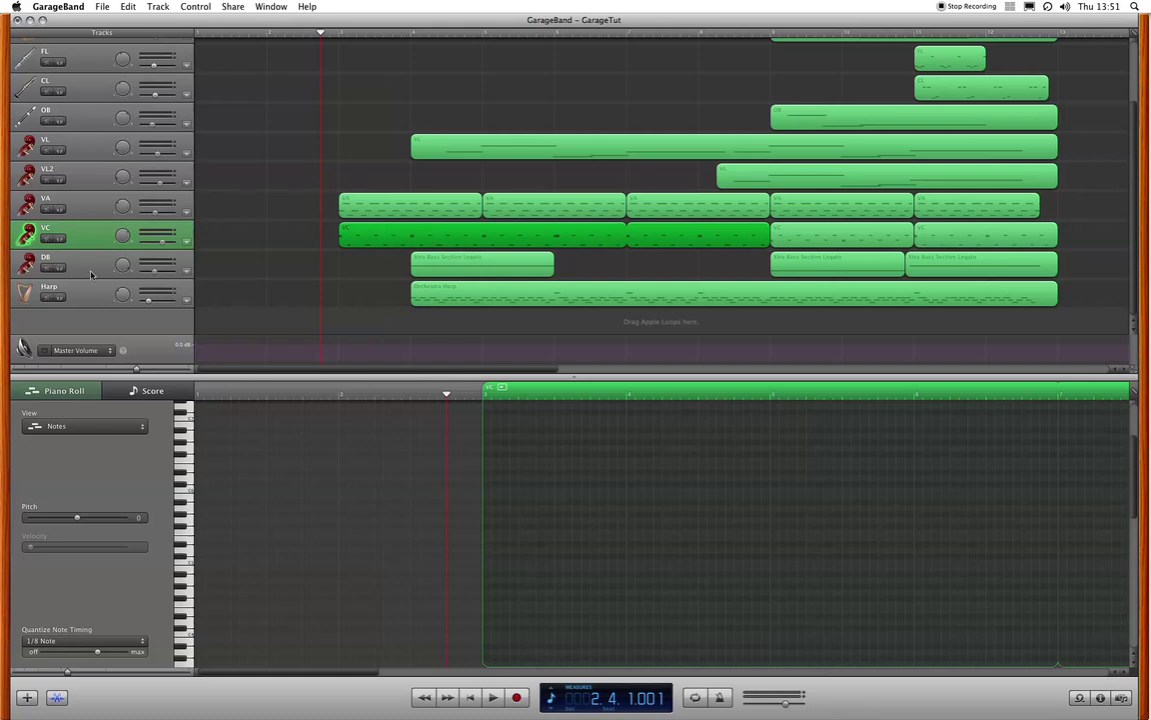
{"action": "left_click", "coordinate": [458, 291]}
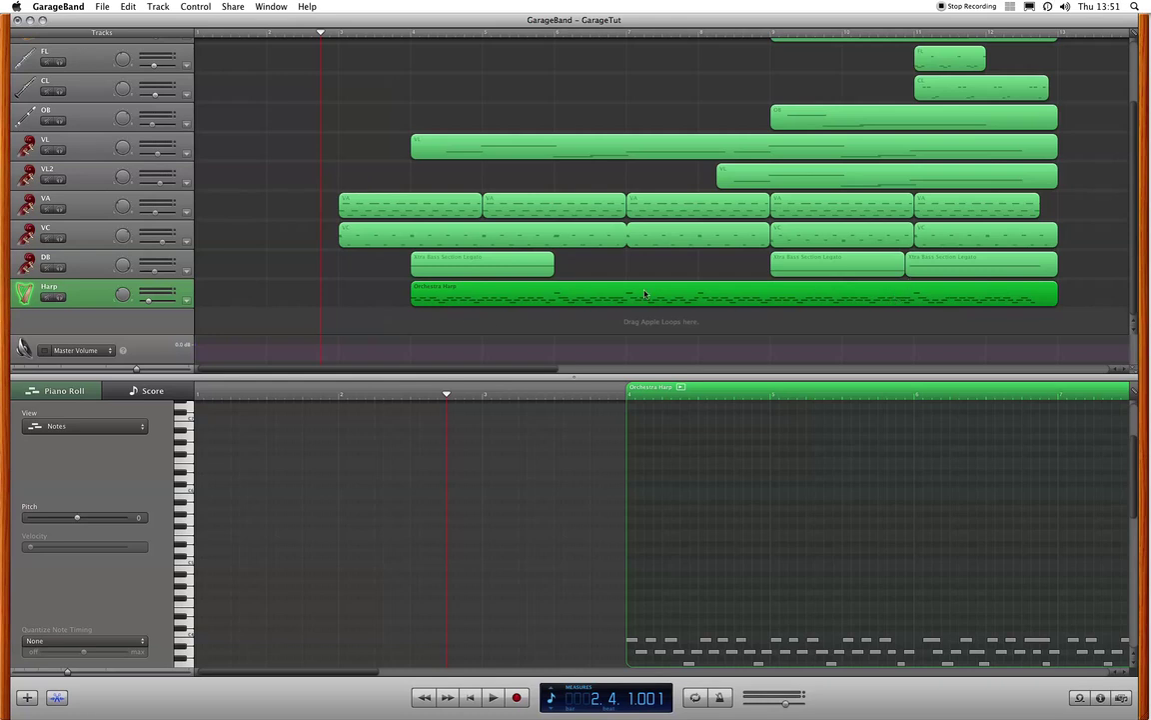
{"action": "left_click", "coordinate": [598, 274]}
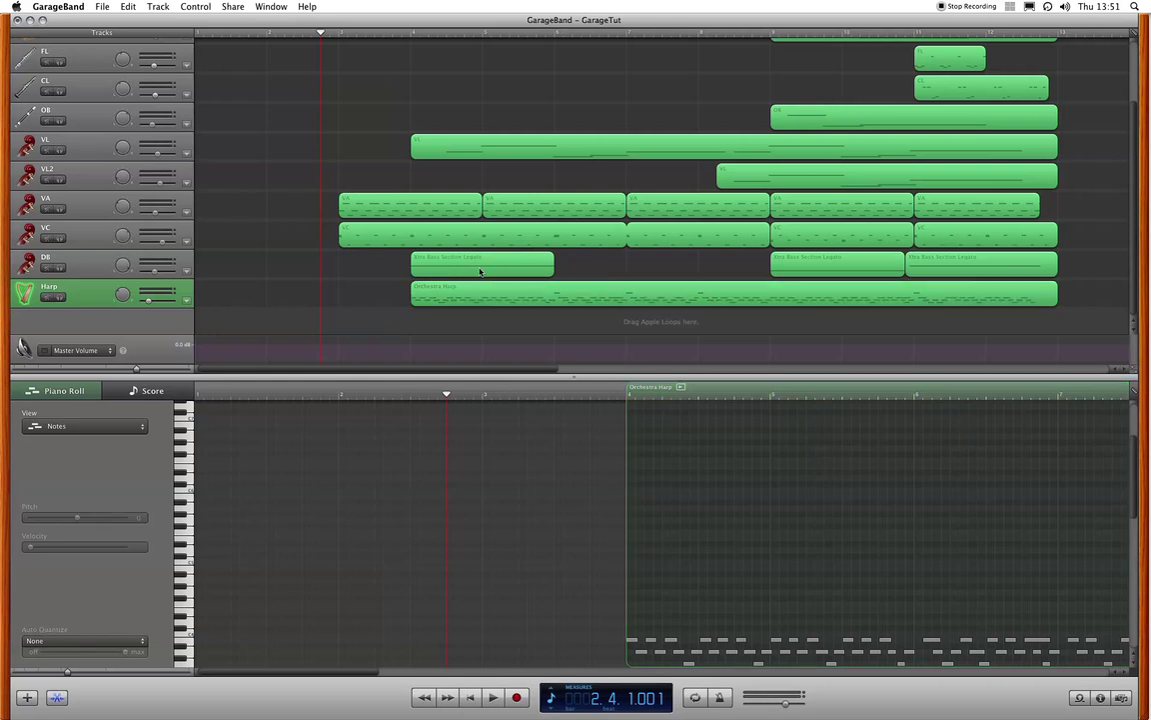
{"action": "scroll", "coordinate": [480, 268], "scroll_direction": "up", "scroll_amount": 3}
{"action": "scroll", "coordinate": [479, 268], "scroll_direction": "up", "scroll_amount": 1}
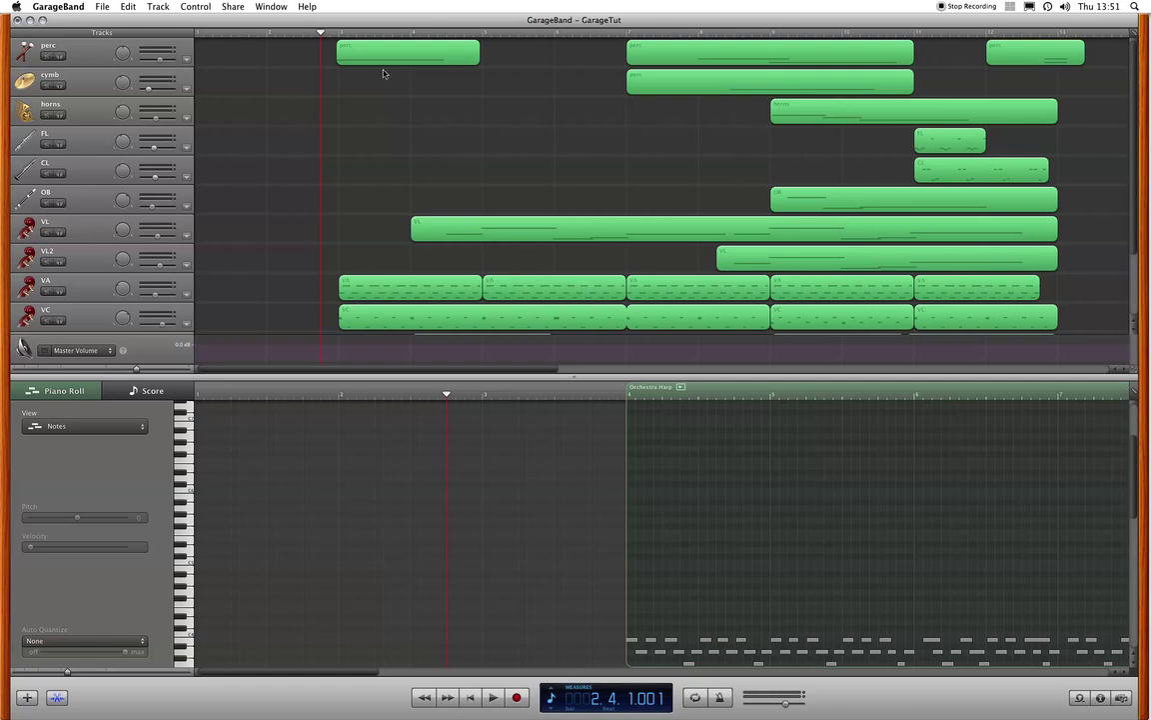
Step: Select all regions of the perc track and those of the VA track to examine them, and clear the selection
{"action": "left_click", "coordinate": [83, 50]}
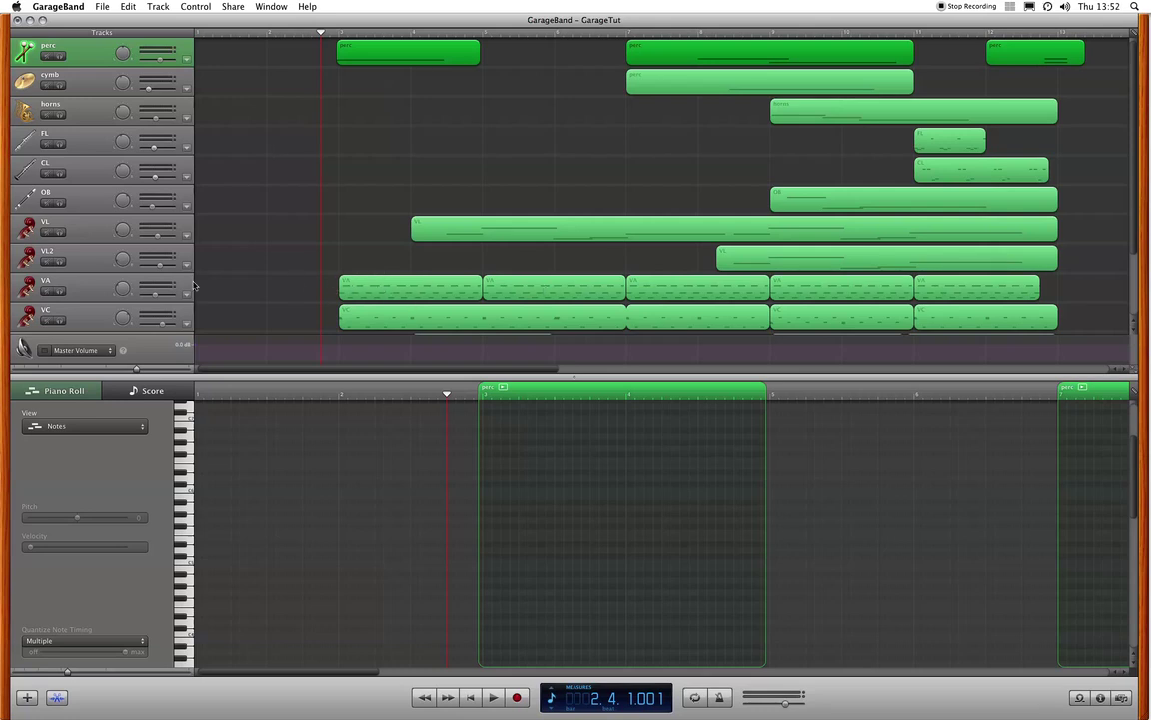
{"action": "left_click", "coordinate": [244, 287]}
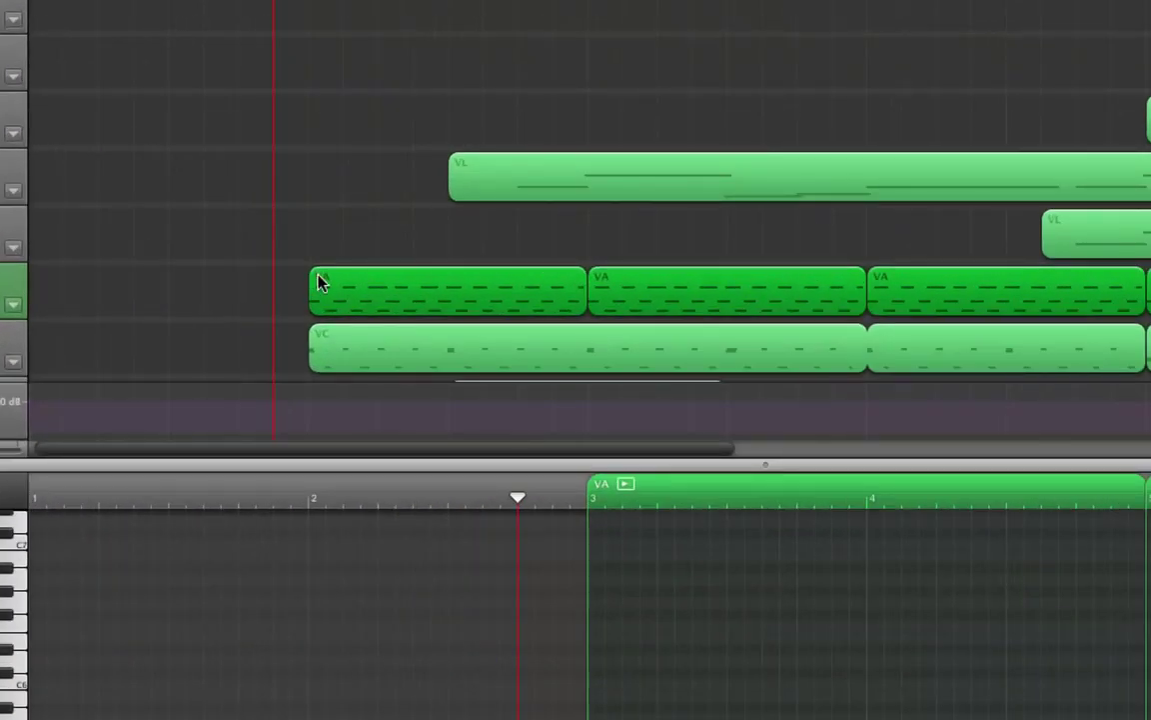
{"action": "scroll", "coordinate": [351, 288], "scroll_direction": "down", "scroll_amount": 2}
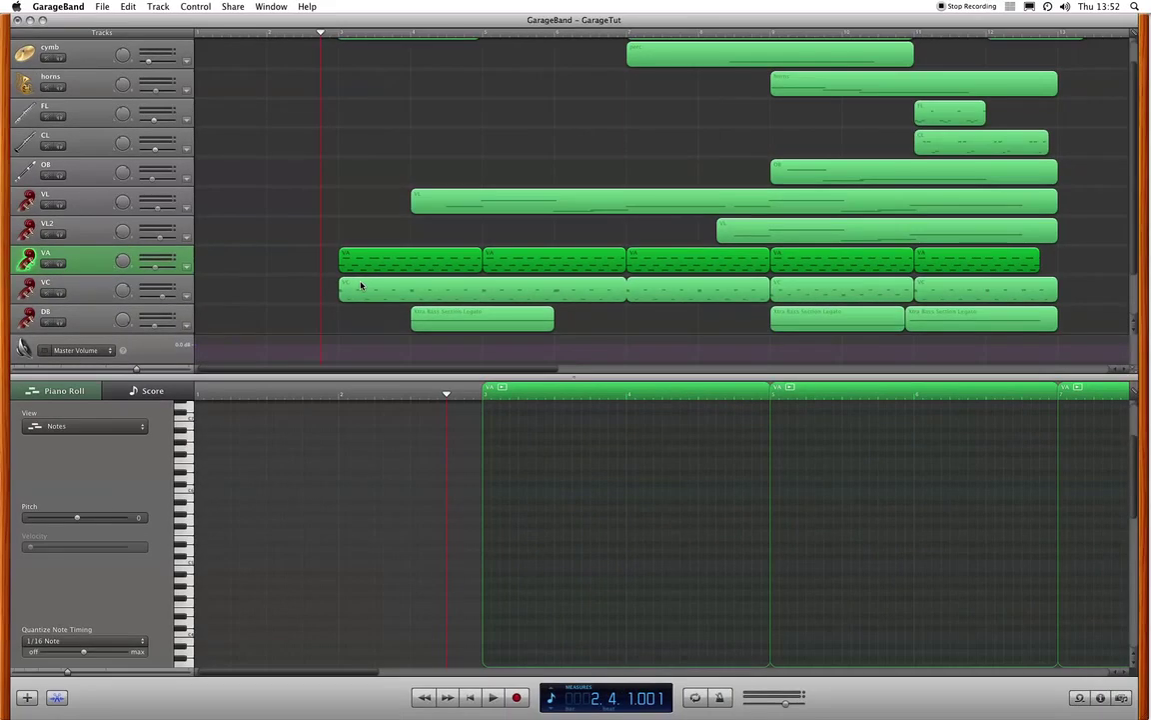
{"action": "left_click", "coordinate": [388, 232]}
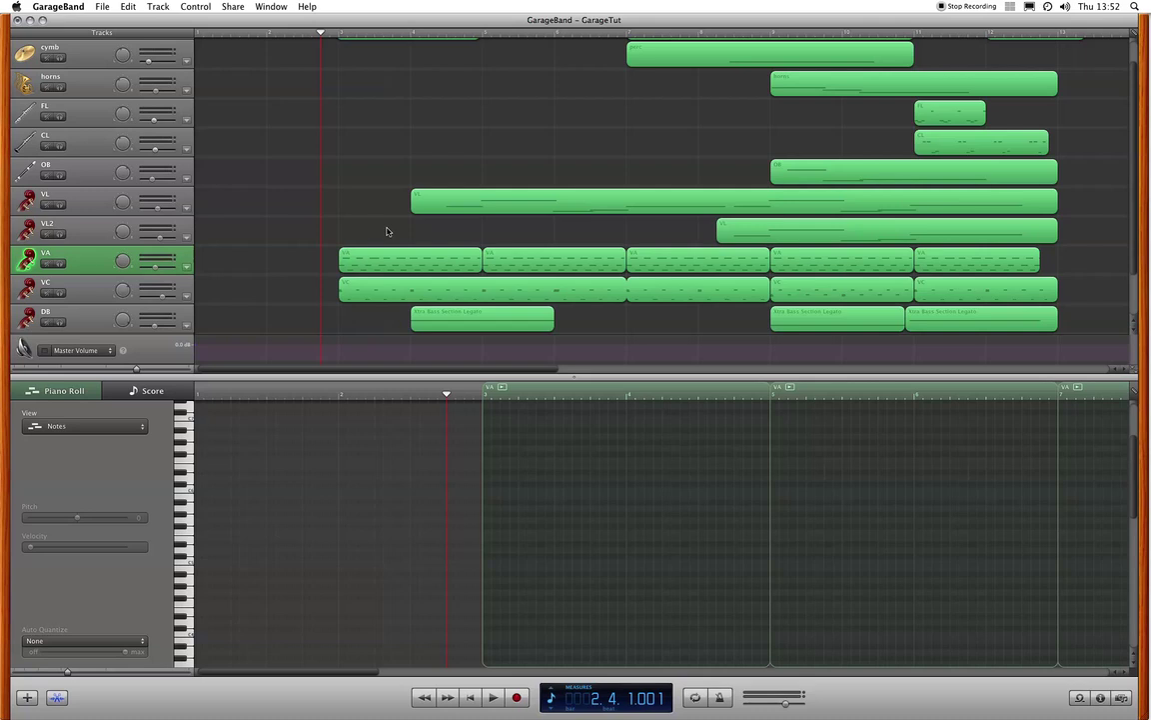
Step: Play the passage from measure 7, beat 3, to about the start of measure 10
{"action": "scroll", "coordinate": [509, 260], "scroll_direction": "right", "scroll_amount": 5}
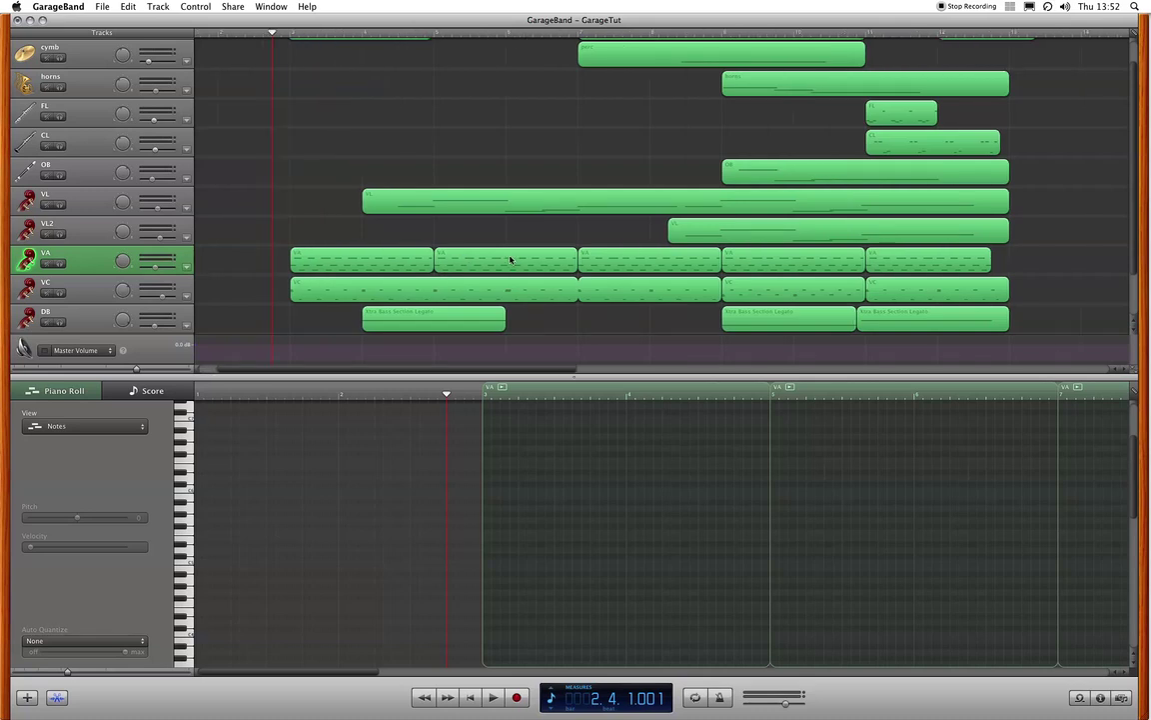
{"action": "scroll", "coordinate": [511, 260], "scroll_direction": "right", "scroll_amount": 2}
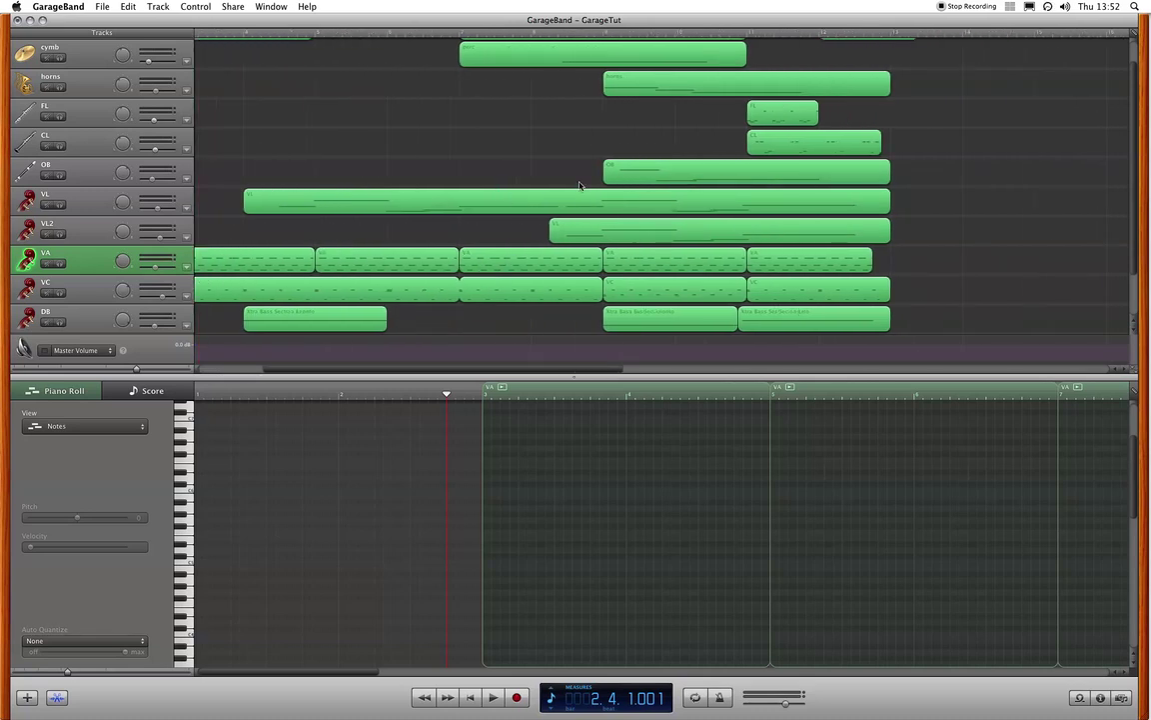
{"action": "scroll", "coordinate": [594, 112], "scroll_direction": "up", "scroll_amount": 3}
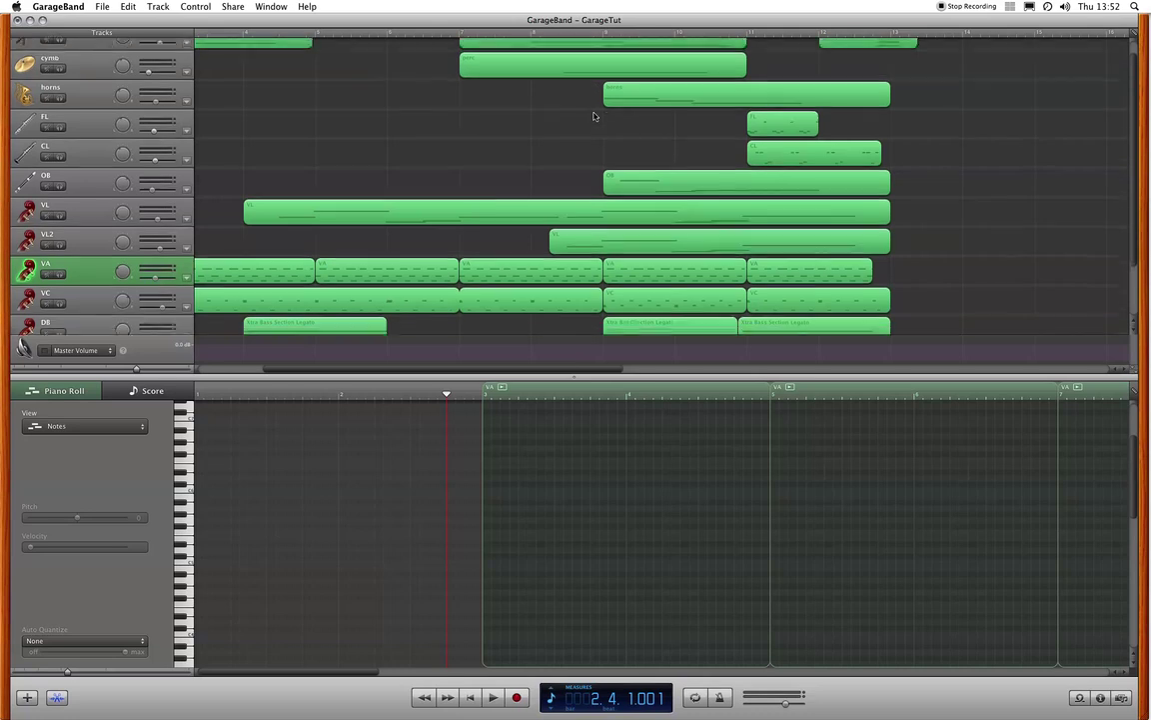
{"action": "left_click", "coordinate": [495, 33]}
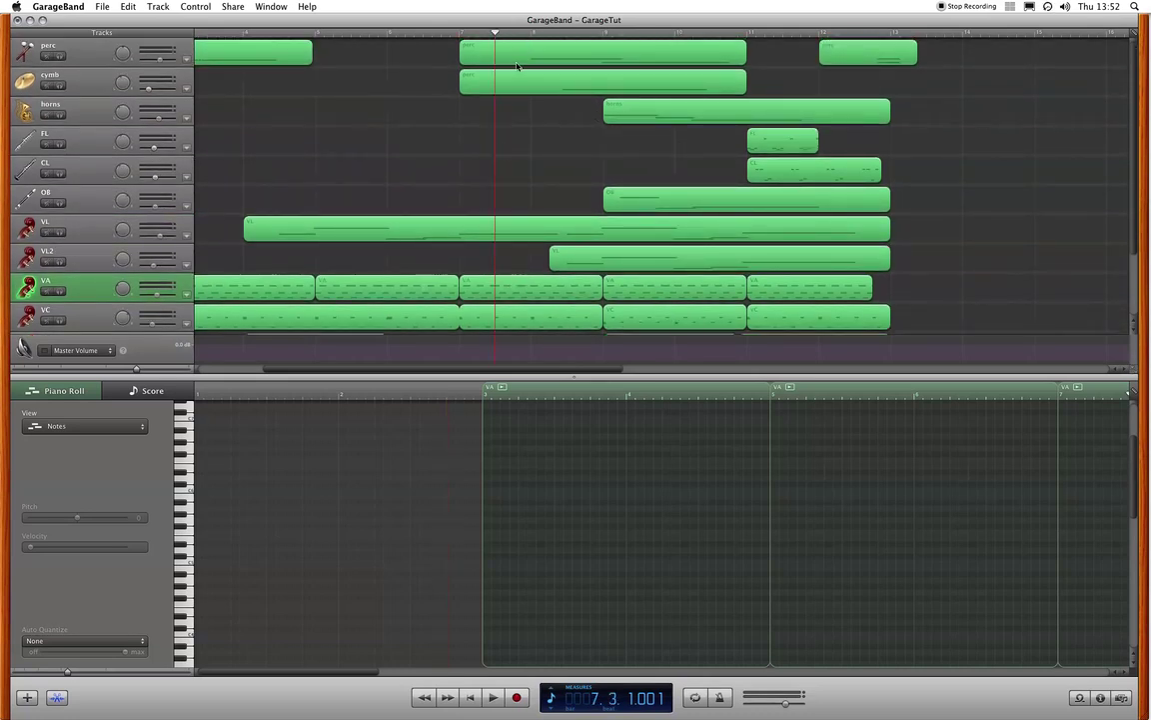
{"action": "key", "text": "space"}
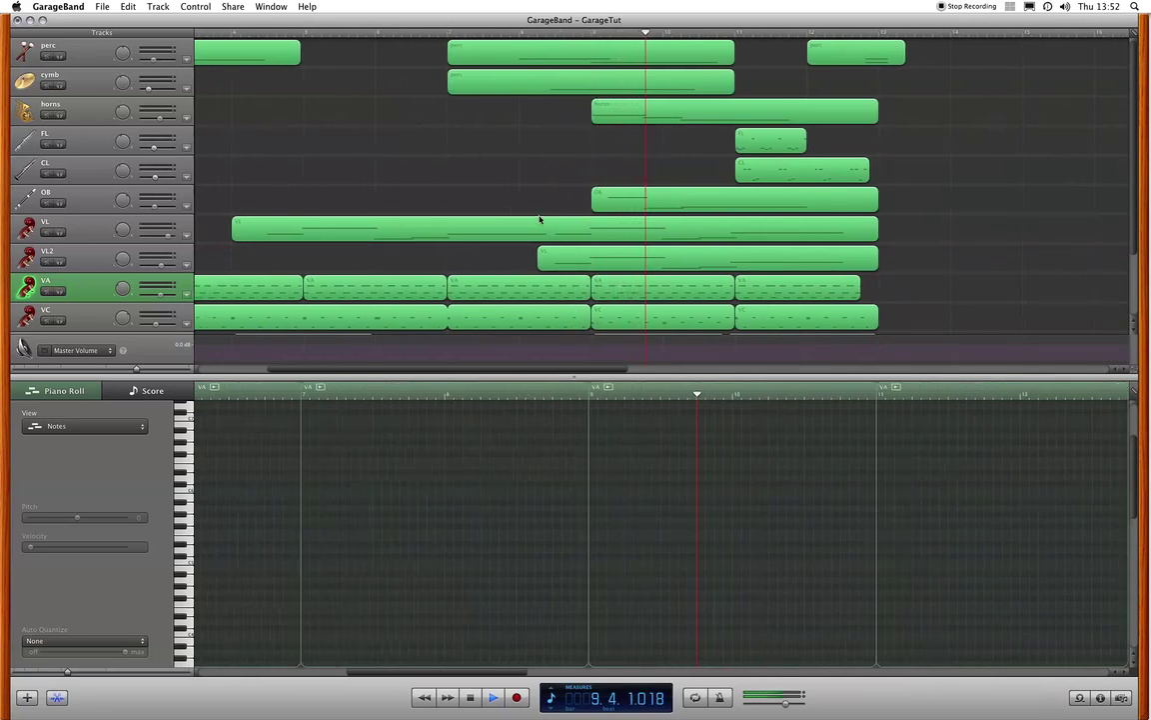
{"action": "key", "text": "space"}
Step: Select the OB track to examine its region's notes in the piano roll, and clear the selection
{"action": "left_click", "coordinate": [95, 196]}
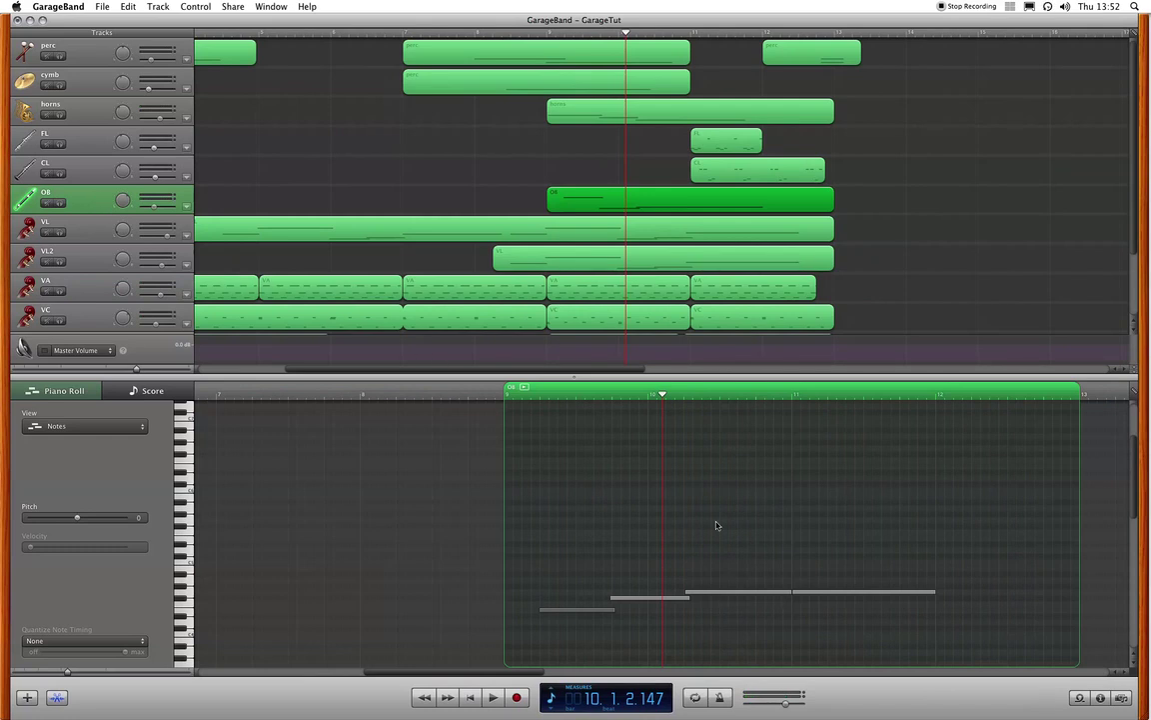
{"action": "scroll", "coordinate": [767, 574], "scroll_direction": "right", "scroll_amount": 5}
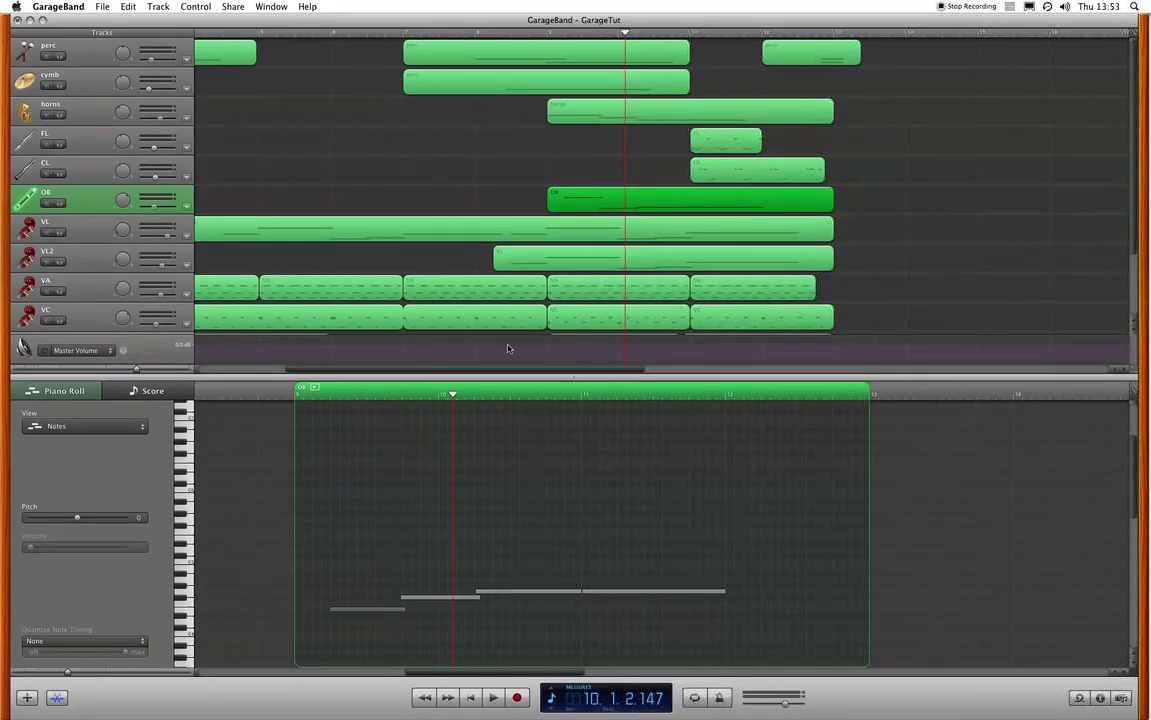
{"action": "left_click", "coordinate": [516, 186]}
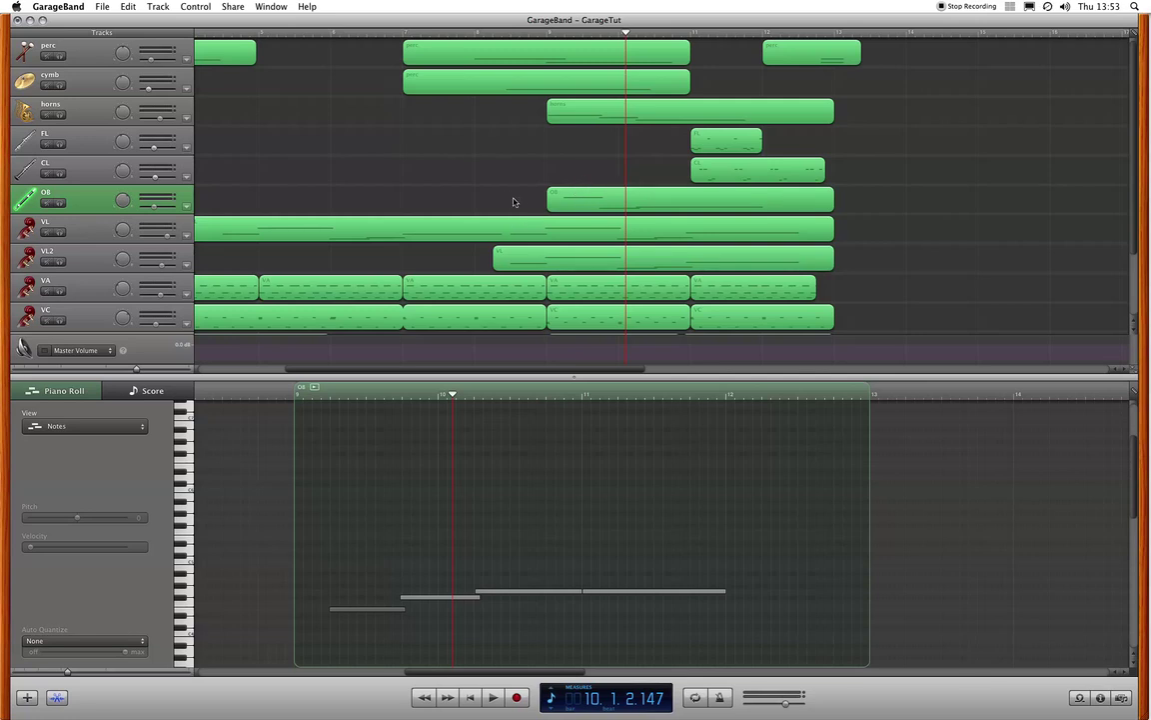
Step: Look over the arrangement's regions across all tracks, from perc down to Harp, and along the timeline
{"action": "scroll", "coordinate": [530, 224], "scroll_direction": "down", "scroll_amount": 3}
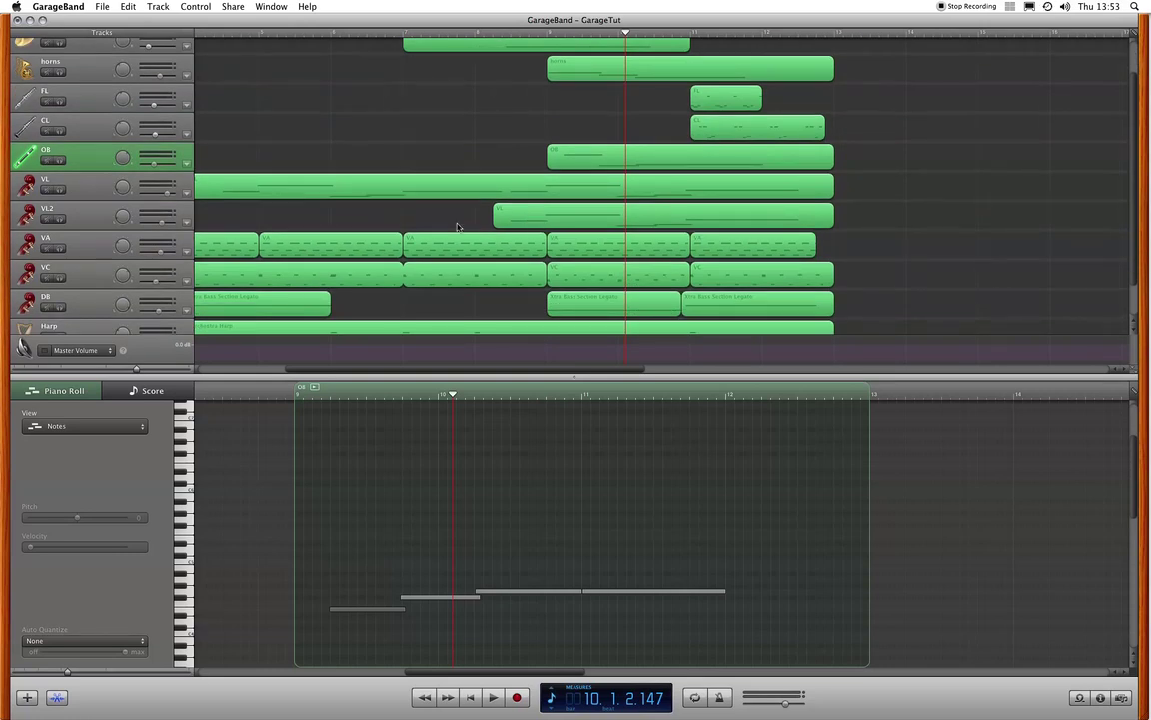
{"action": "scroll", "coordinate": [458, 227], "scroll_direction": "down", "scroll_amount": 3}
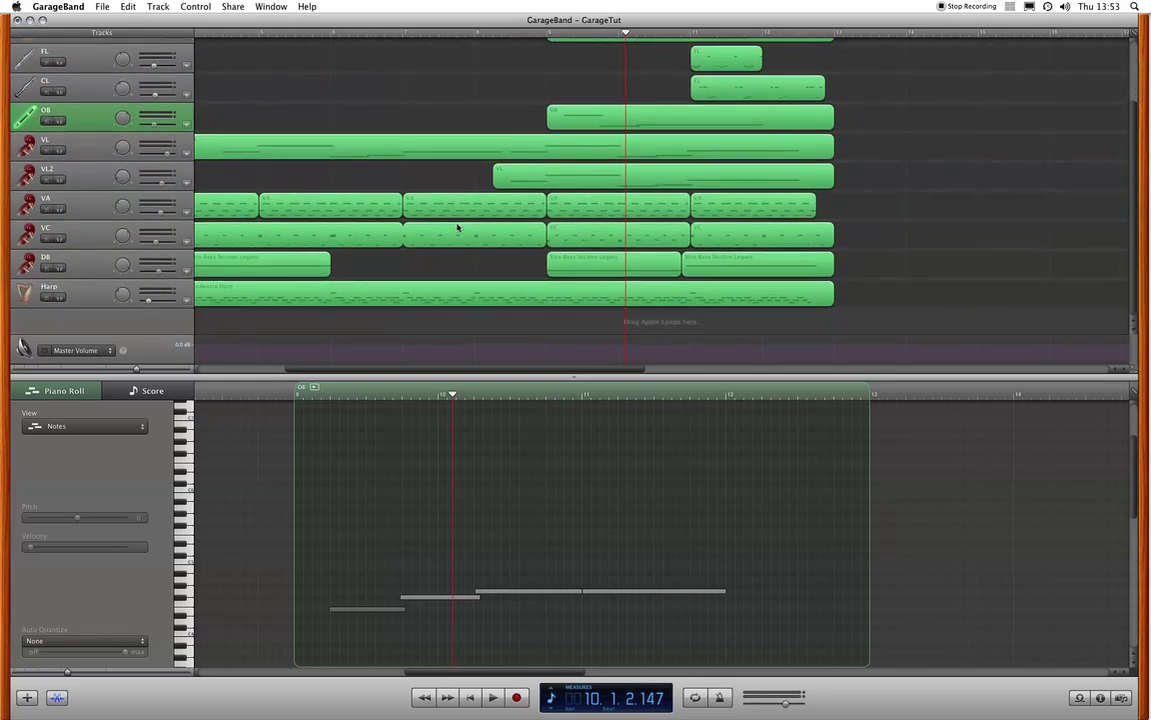
{"action": "scroll", "coordinate": [458, 226], "scroll_direction": "left", "scroll_amount": 10}
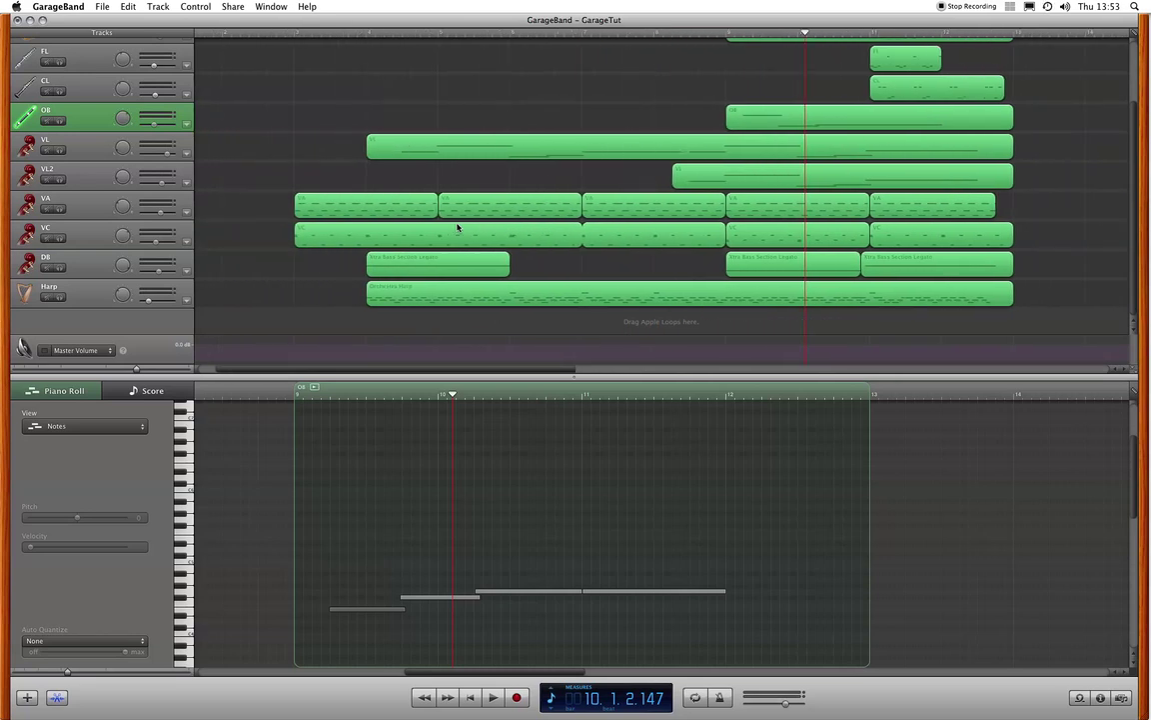
{"action": "scroll", "coordinate": [457, 227], "scroll_direction": "left", "scroll_amount": 3}
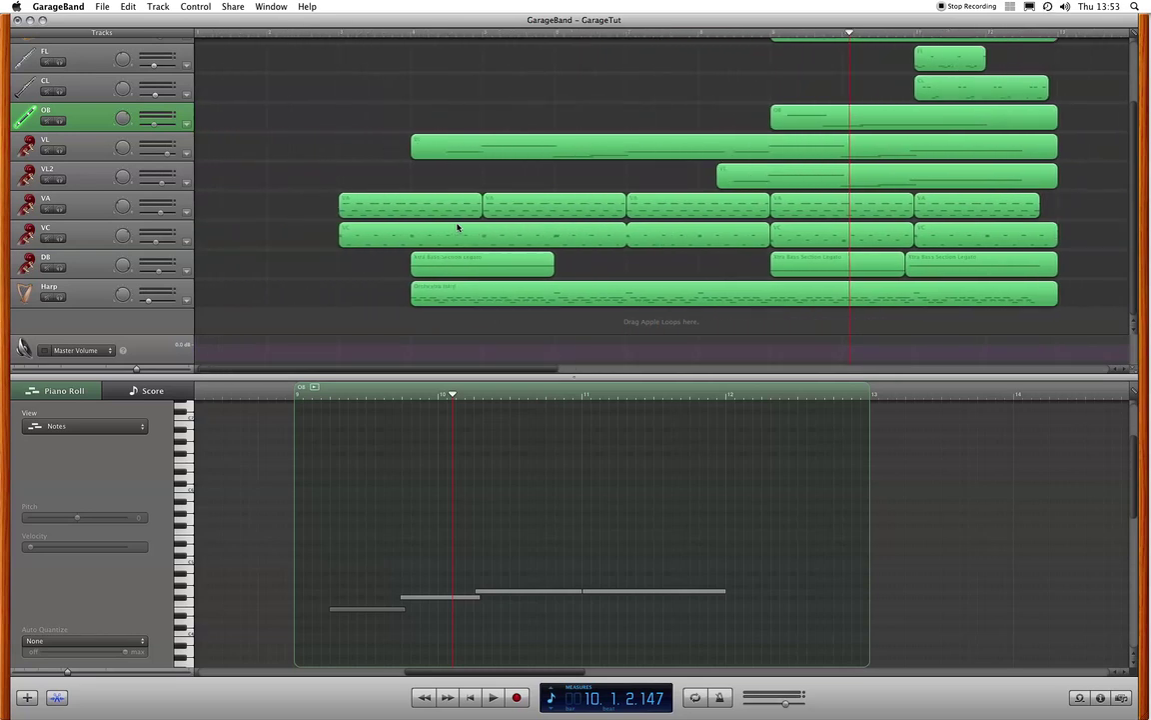
{"action": "scroll", "coordinate": [458, 226], "scroll_direction": "up", "scroll_amount": 6}
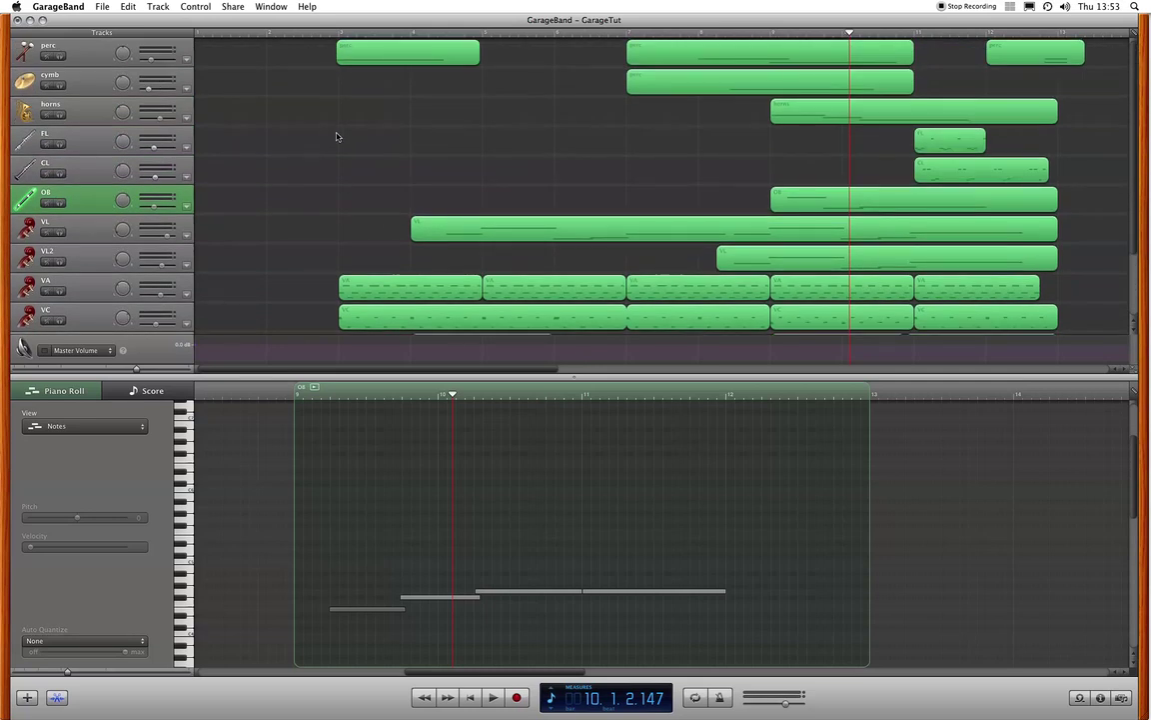
{"action": "scroll", "coordinate": [338, 136], "scroll_direction": "right", "scroll_amount": 6}
{"action": "scroll", "coordinate": [338, 136], "scroll_direction": "right", "scroll_amount": 8}
{"action": "scroll", "coordinate": [338, 136], "scroll_direction": "left", "scroll_amount": 12}
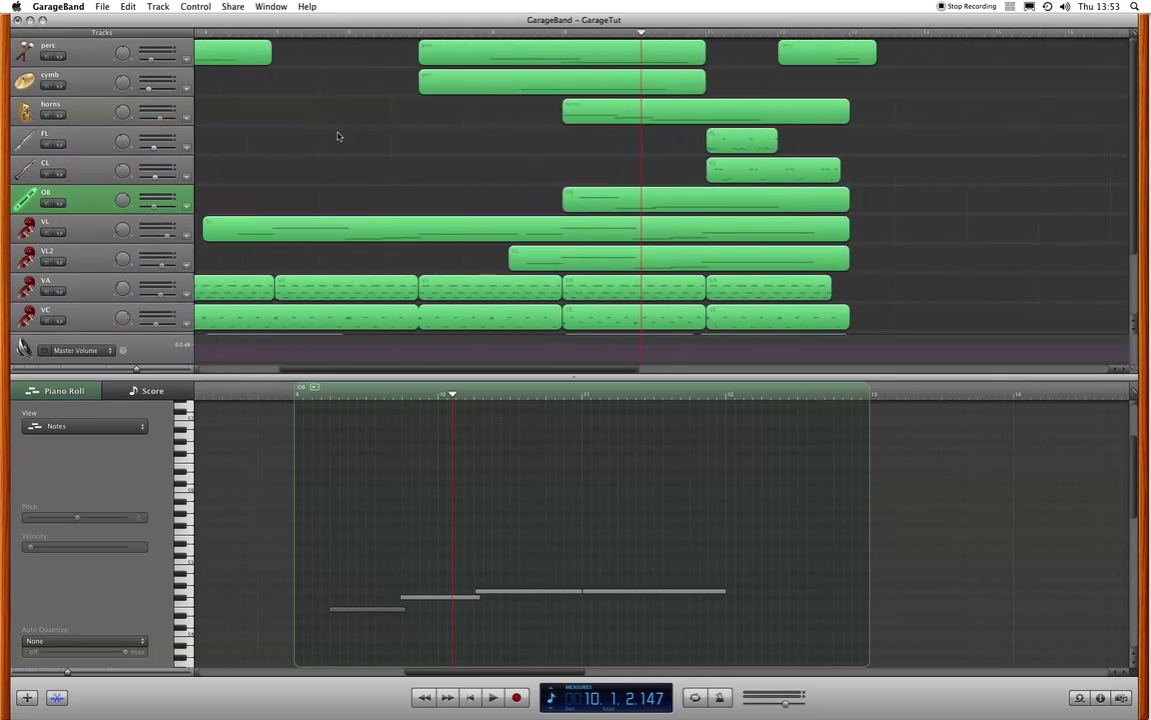
Step: Show the FL track's instrument effects and open its Visual EQ, placed clear of the instrument details
{"action": "scroll", "coordinate": [338, 136], "scroll_direction": "left", "scroll_amount": 3}
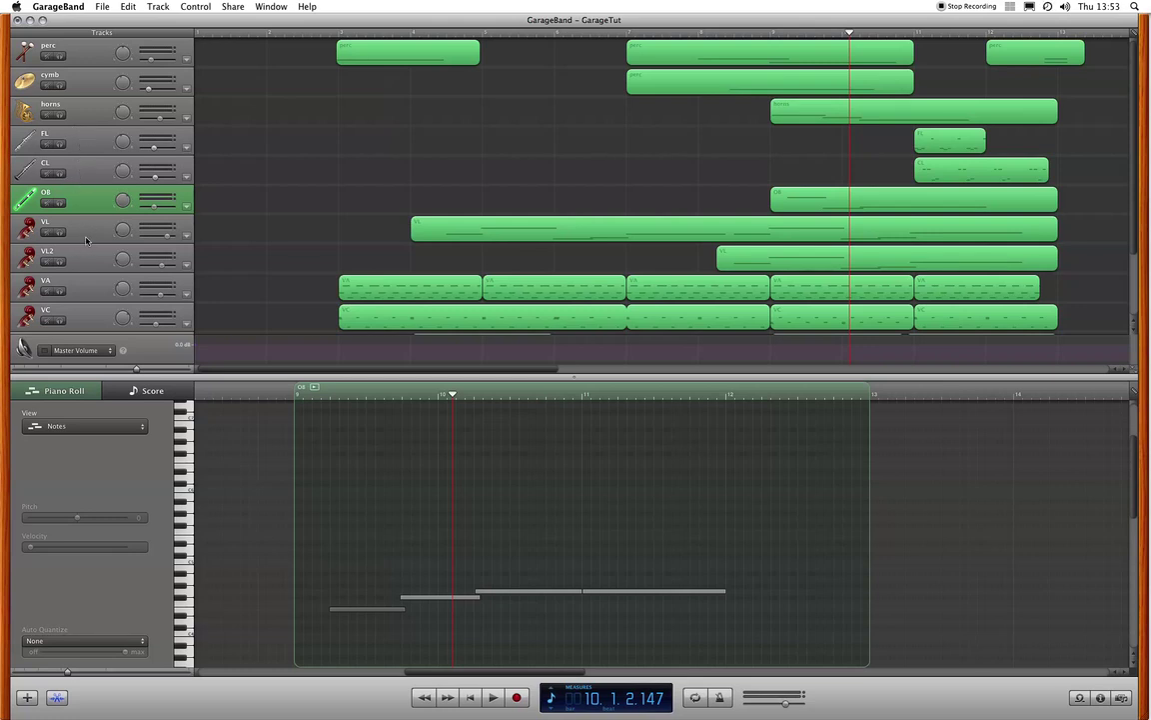
{"action": "left_click", "coordinate": [100, 145]}
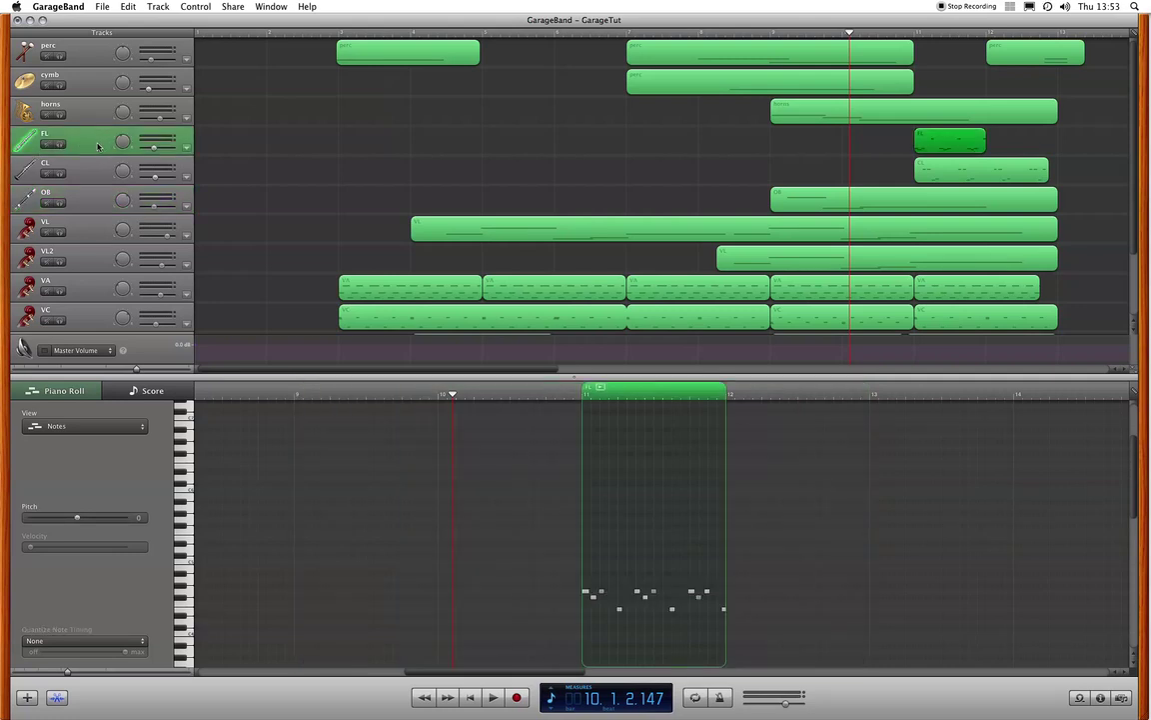
{"action": "left_click", "coordinate": [1100, 697]}
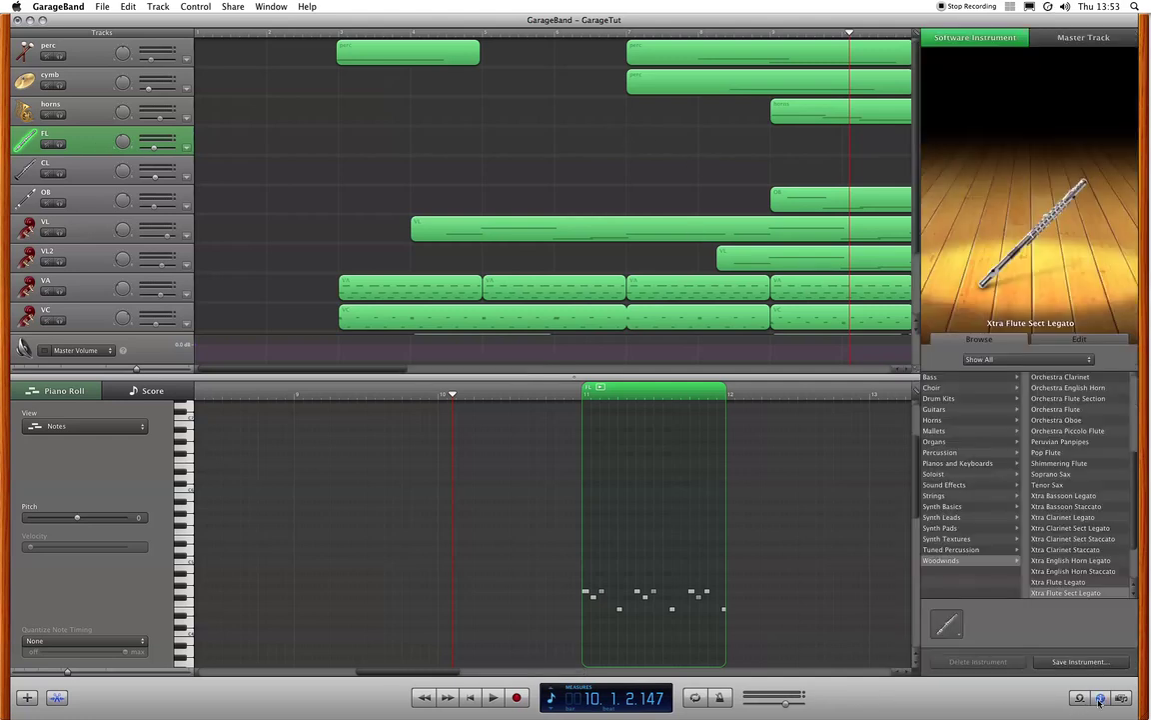
{"action": "left_click", "coordinate": [1079, 339]}
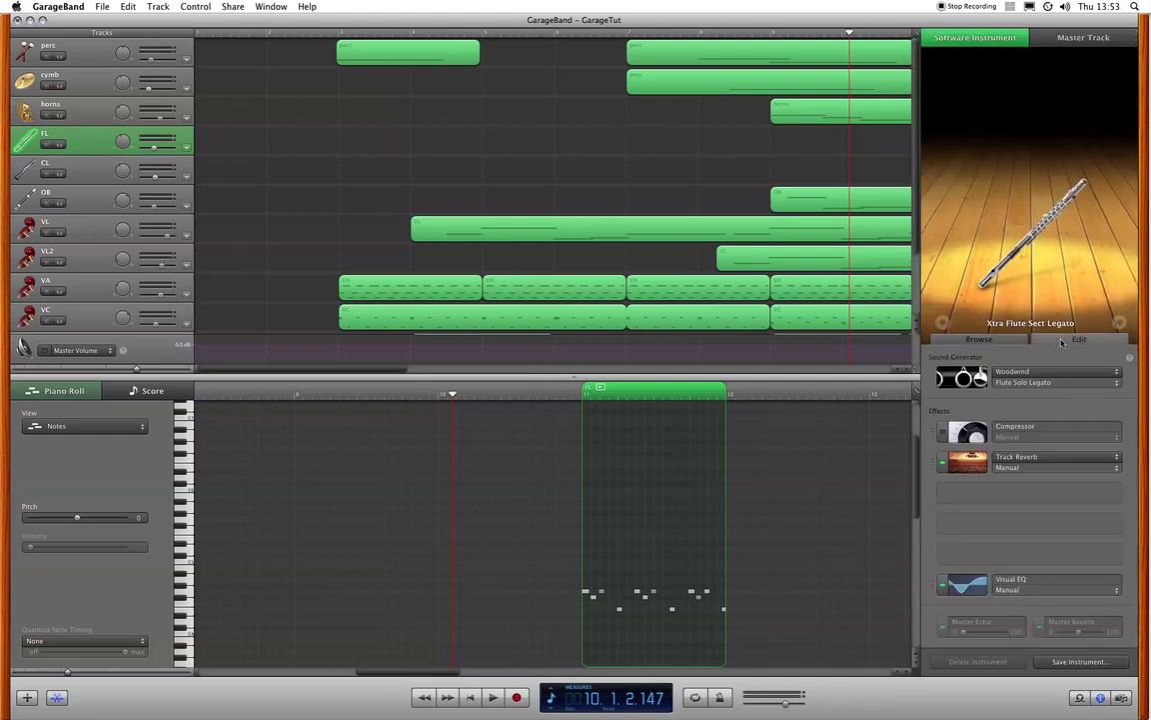
{"action": "left_click", "coordinate": [968, 581]}
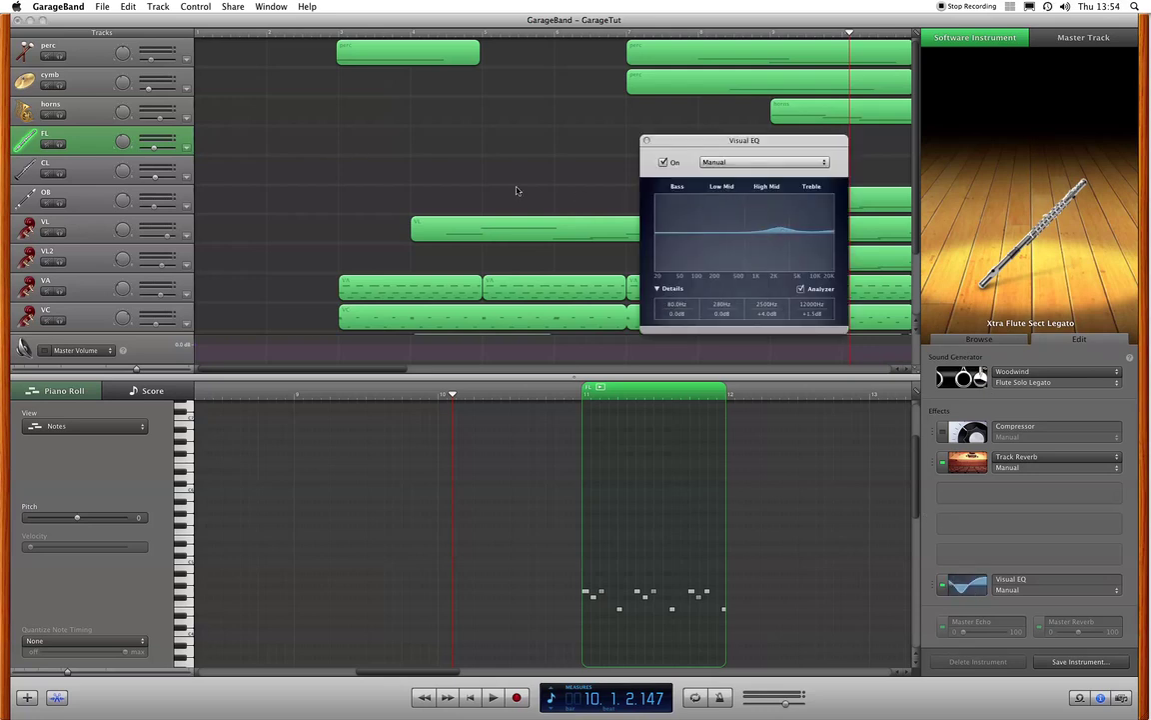
{"action": "left_click_drag", "start_coordinate": [699, 140], "coordinate": [529, 169]}
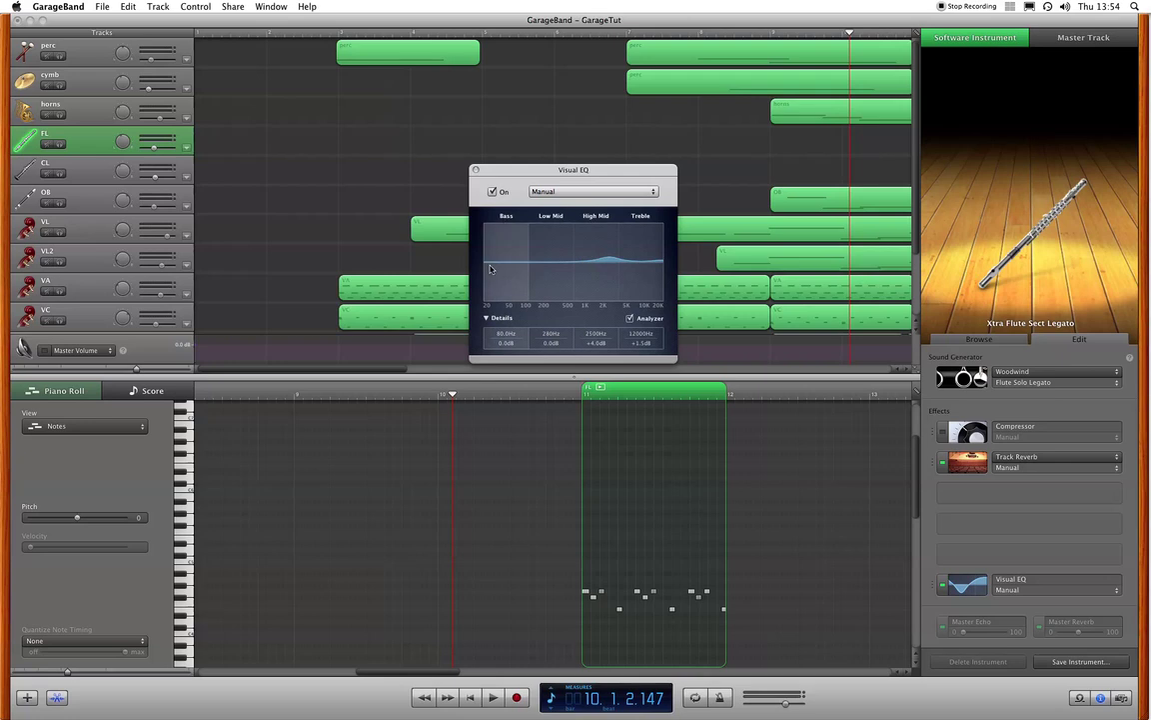
Step: Cut the bass band of the FL track's Visual EQ to -8.0 dB at 122 Hz and close the equalizer
{"action": "left_click_drag", "start_coordinate": [489, 267], "coordinate": [490, 274]}
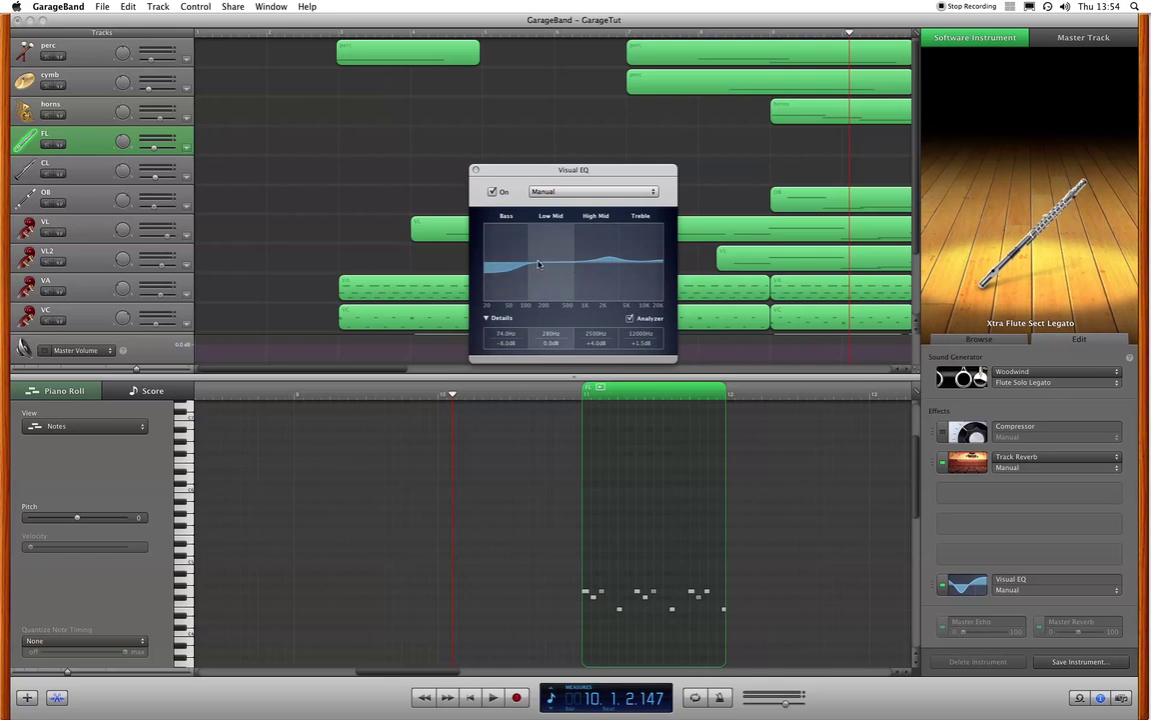
{"action": "left_click_drag", "start_coordinate": [509, 334], "coordinate": [462, 302]}
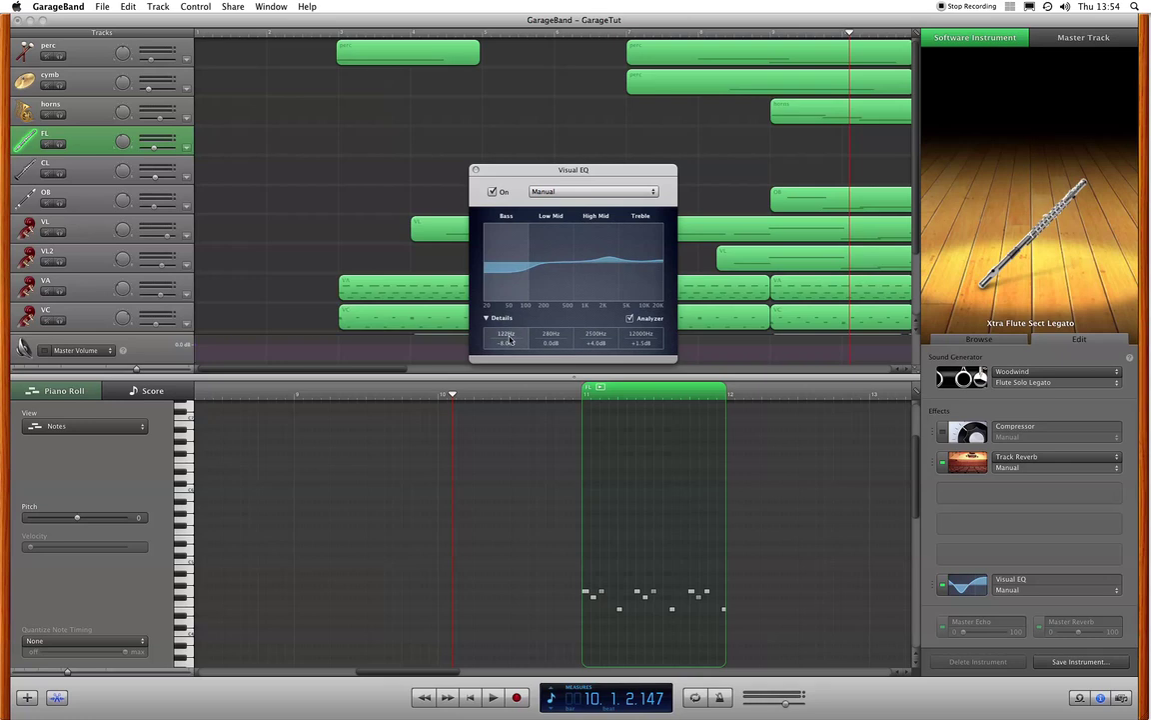
{"action": "left_click", "coordinate": [477, 171]}
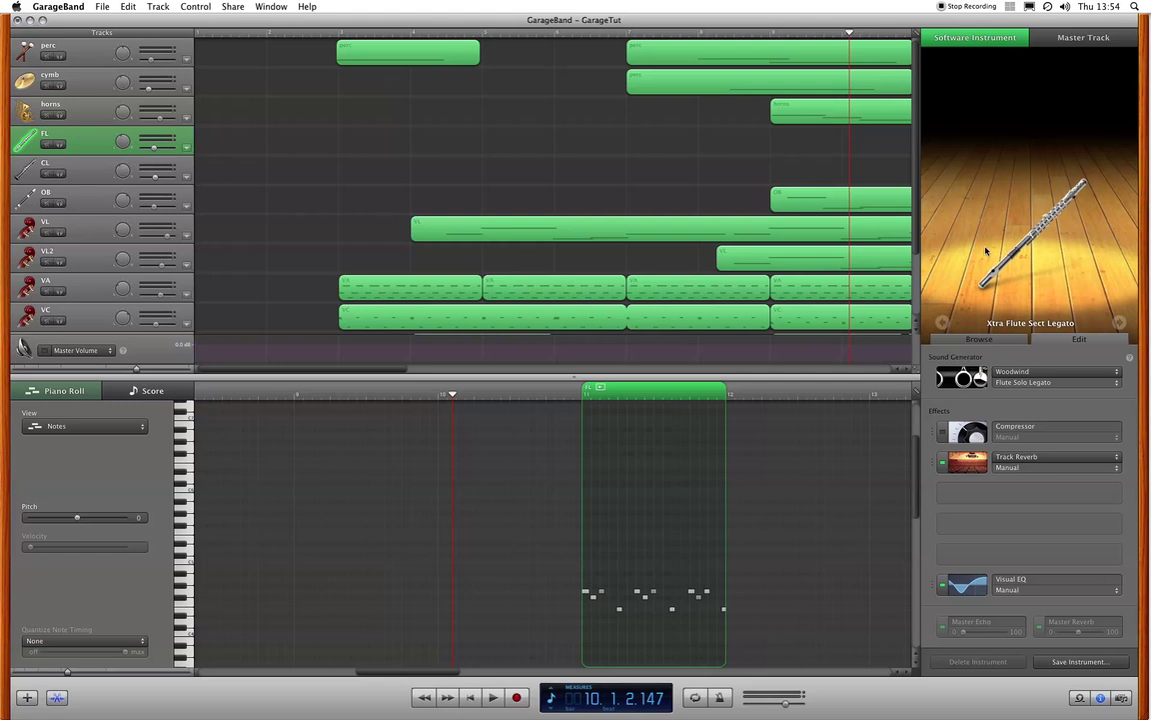
Step: Select the VA and CL tracks alternately to compare their instruments and effects, ending on VA
{"action": "scroll", "coordinate": [308, 179], "scroll_direction": "down", "scroll_amount": 3}
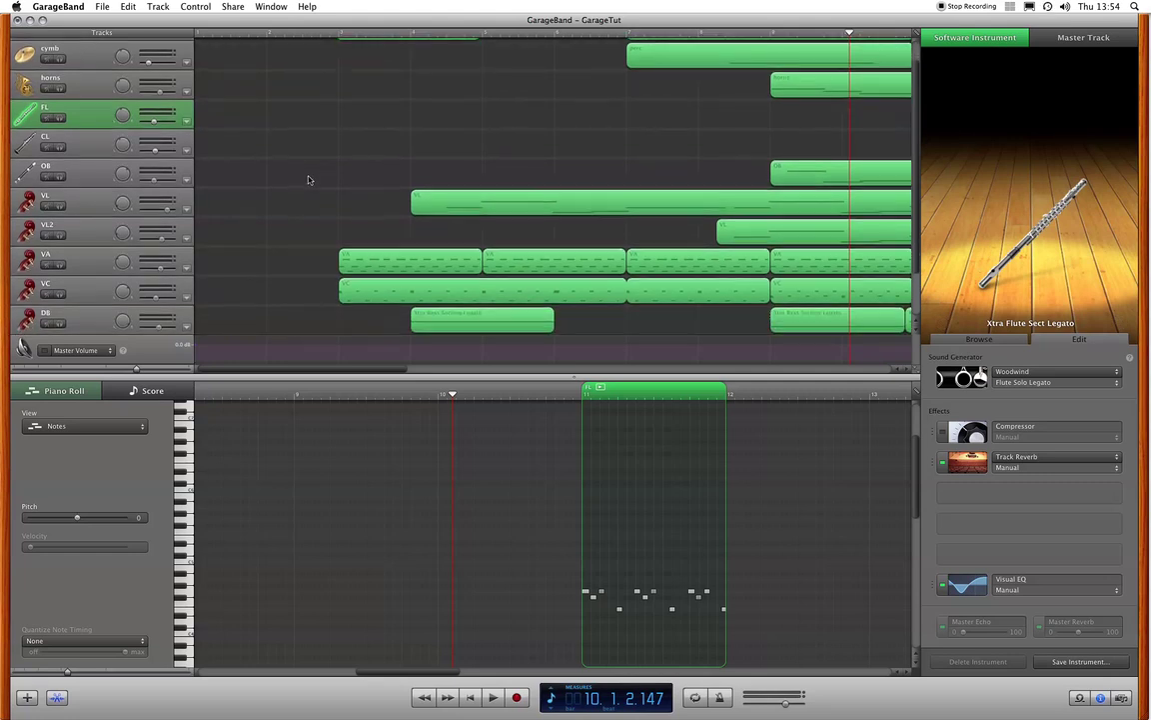
{"action": "scroll", "coordinate": [307, 180], "scroll_direction": "down", "scroll_amount": 1}
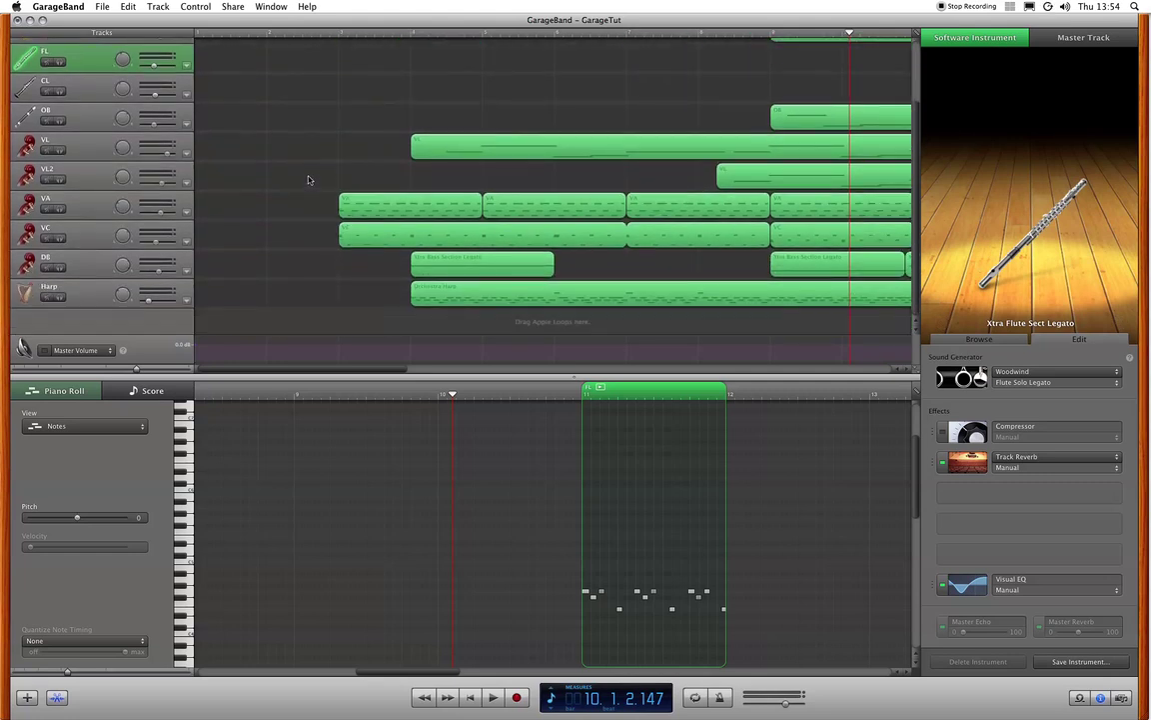
{"action": "left_click", "coordinate": [99, 207]}
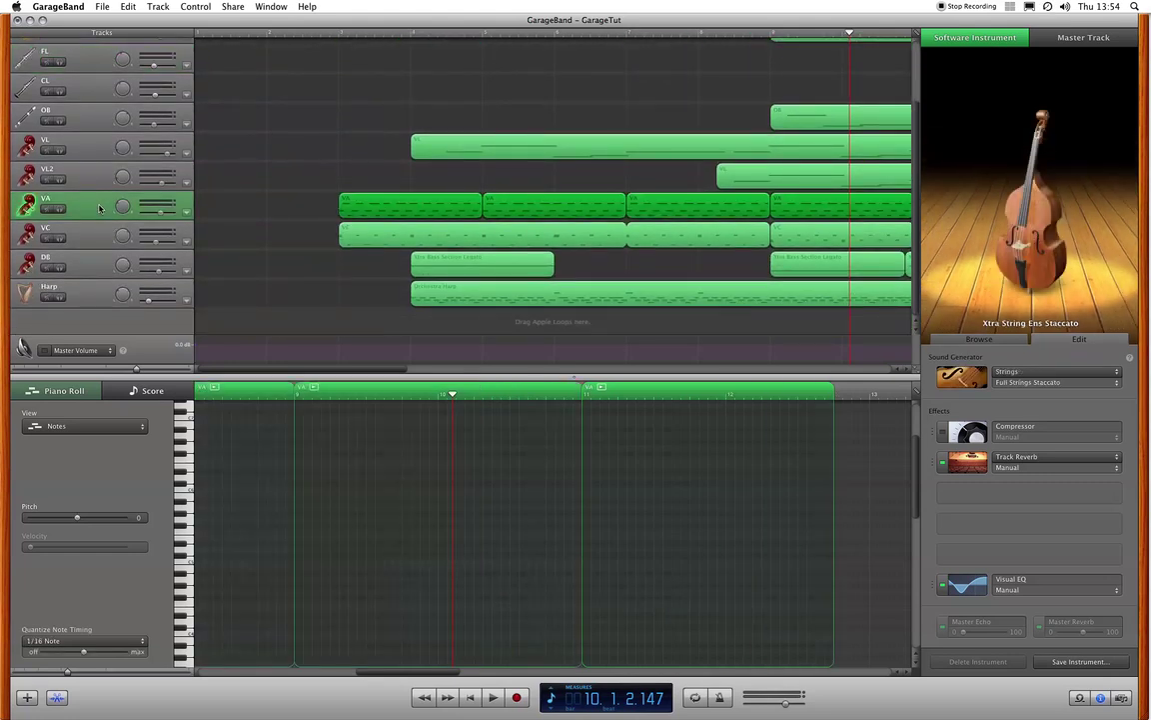
{"action": "left_click", "coordinate": [116, 89]}
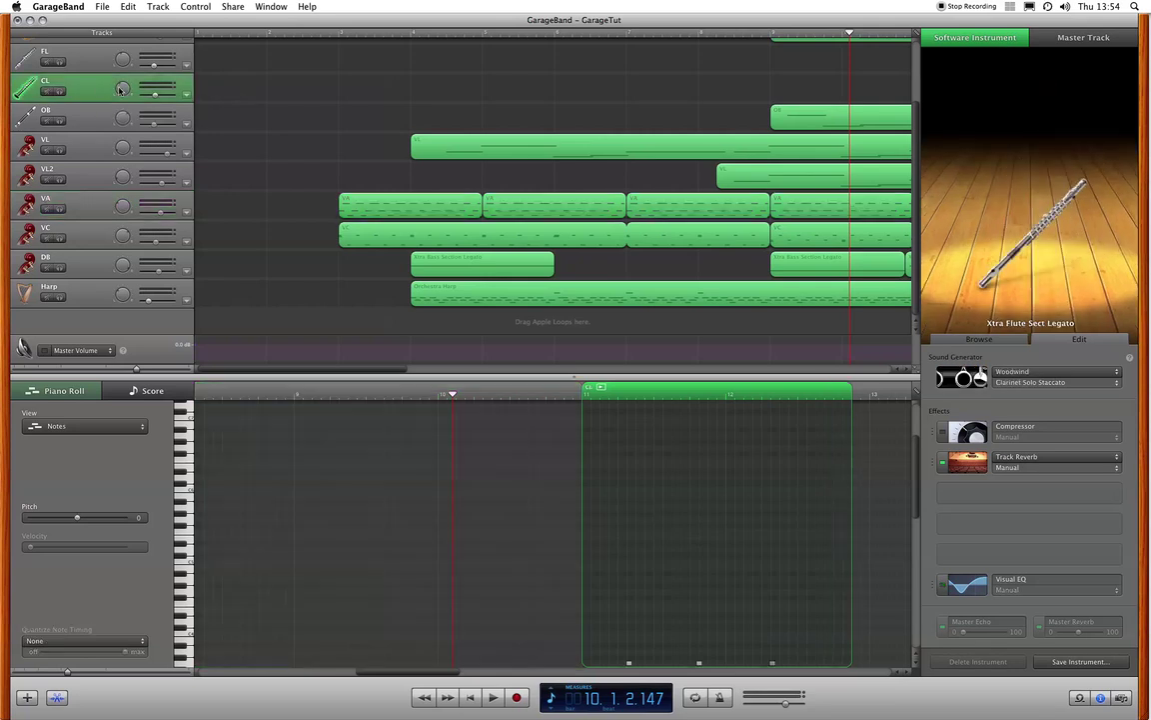
{"action": "left_click", "coordinate": [96, 208]}
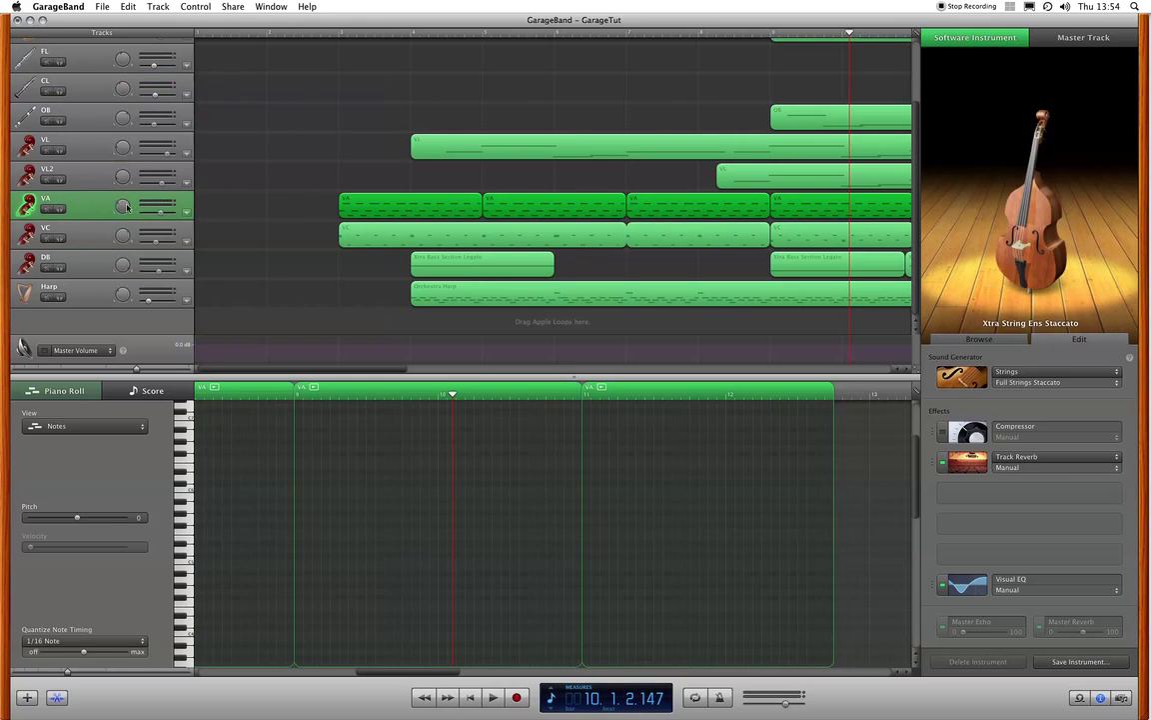
{"action": "mouse_move", "coordinate": [118, 183]}
{"action": "mouse_move", "coordinate": [974, 458]}
Step: Examine the perc track's Track Reverb settings, including reverb time and color, and close them
{"action": "scroll", "coordinate": [425, 181], "scroll_direction": "up", "scroll_amount": 3}
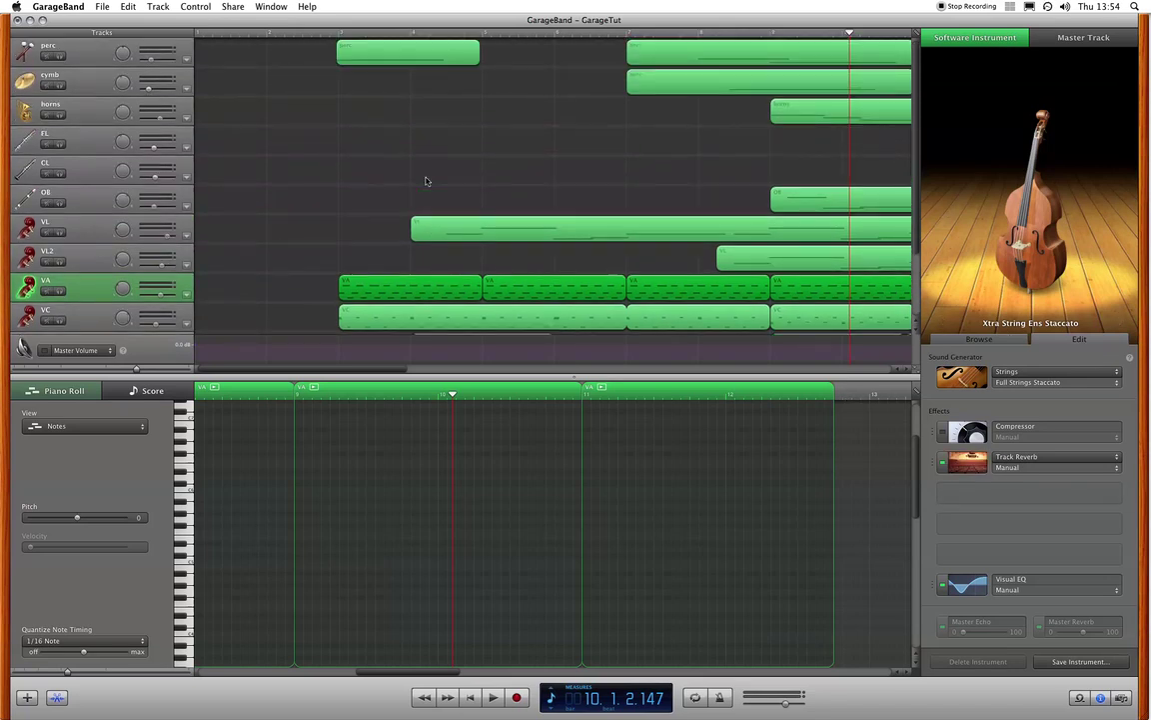
{"action": "left_click", "coordinate": [99, 62]}
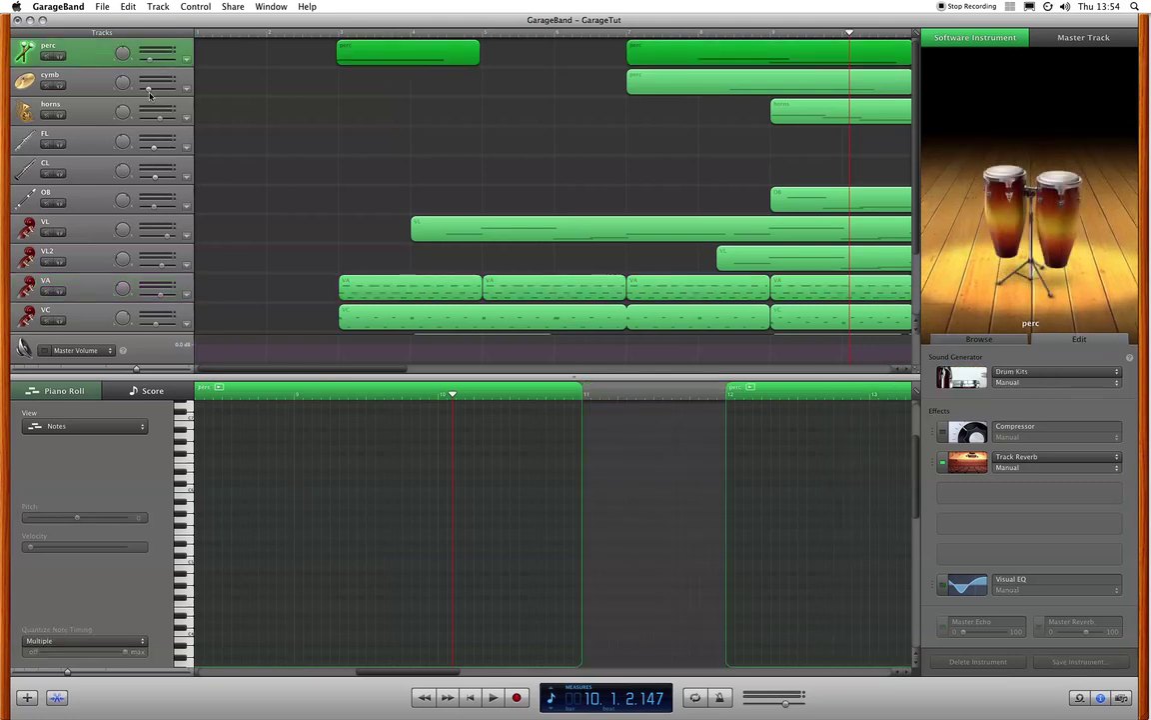
{"action": "left_click", "coordinate": [970, 461]}
{"action": "mouse_move", "coordinate": [608, 281]}
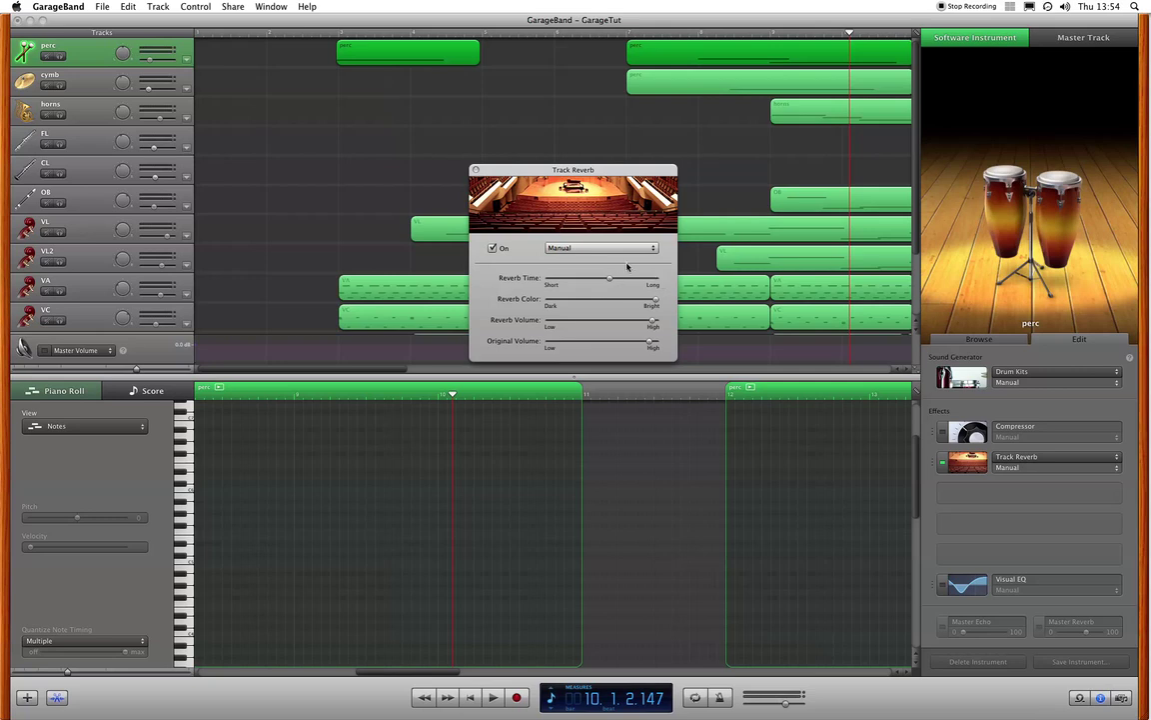
{"action": "left_click_drag", "start_coordinate": [598, 171], "coordinate": [541, 114]}
{"action": "left_click", "coordinate": [544, 221]}
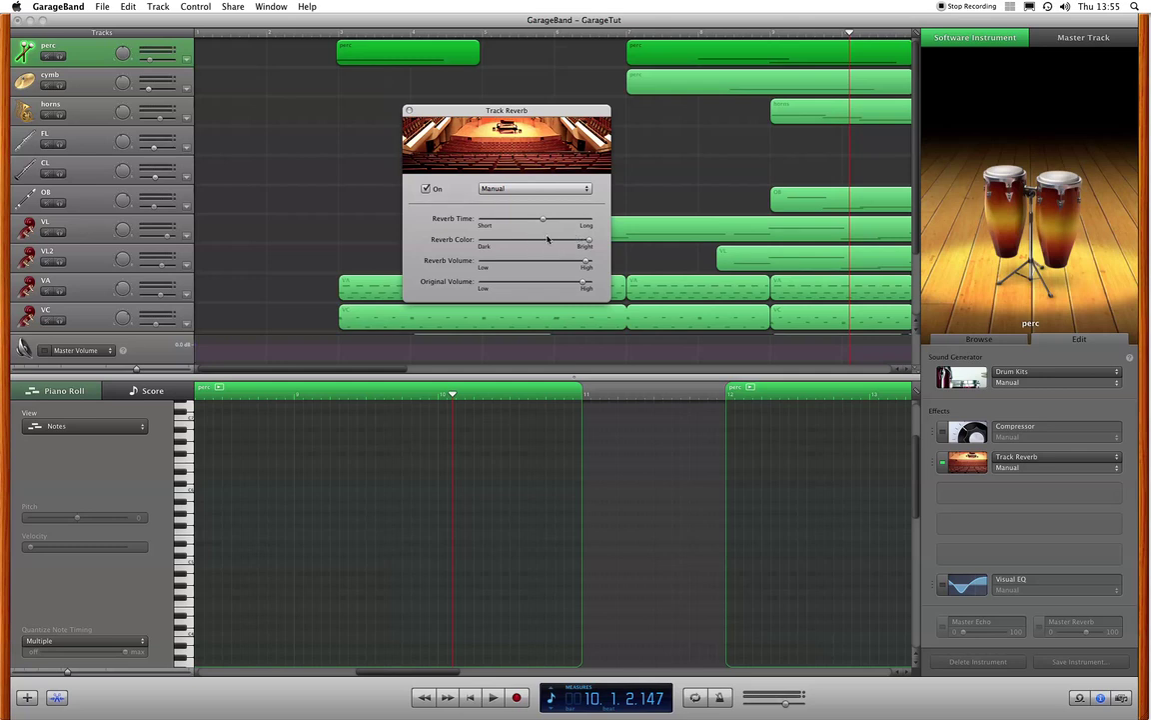
{"action": "mouse_move", "coordinate": [590, 242]}
{"action": "left_click", "coordinate": [408, 111]}
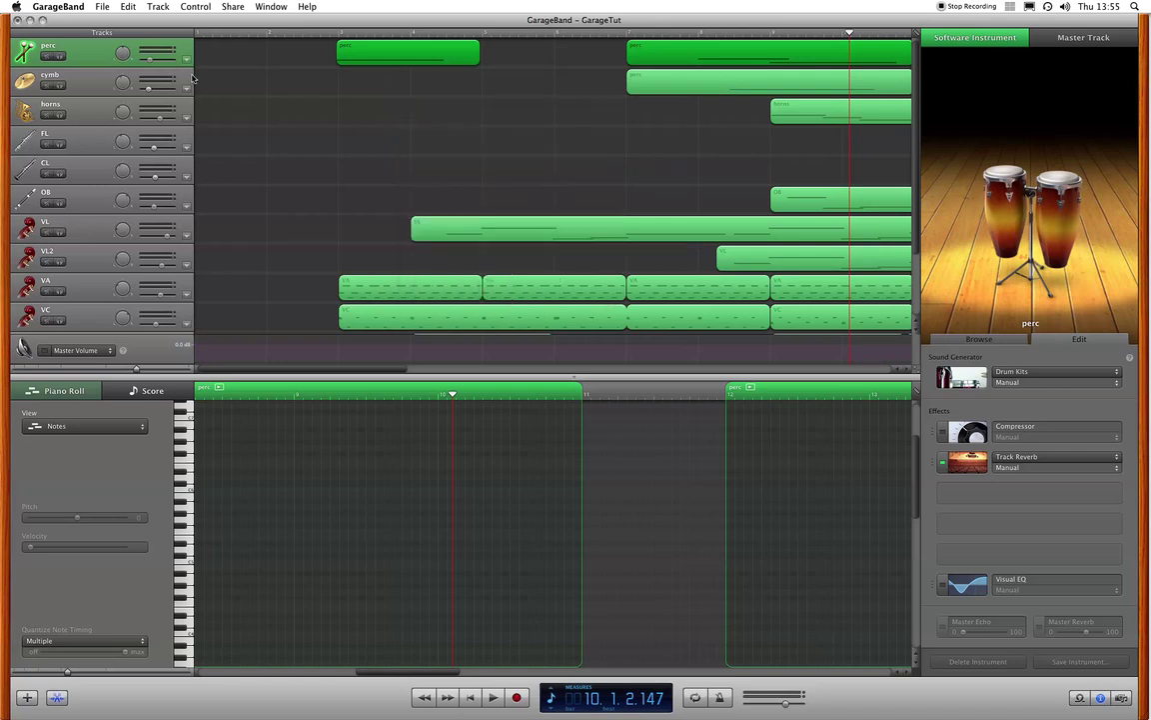
Step: Examine the horns track's Track Reverb settings, especially the reverb time, and close them
{"action": "left_click", "coordinate": [85, 113]}
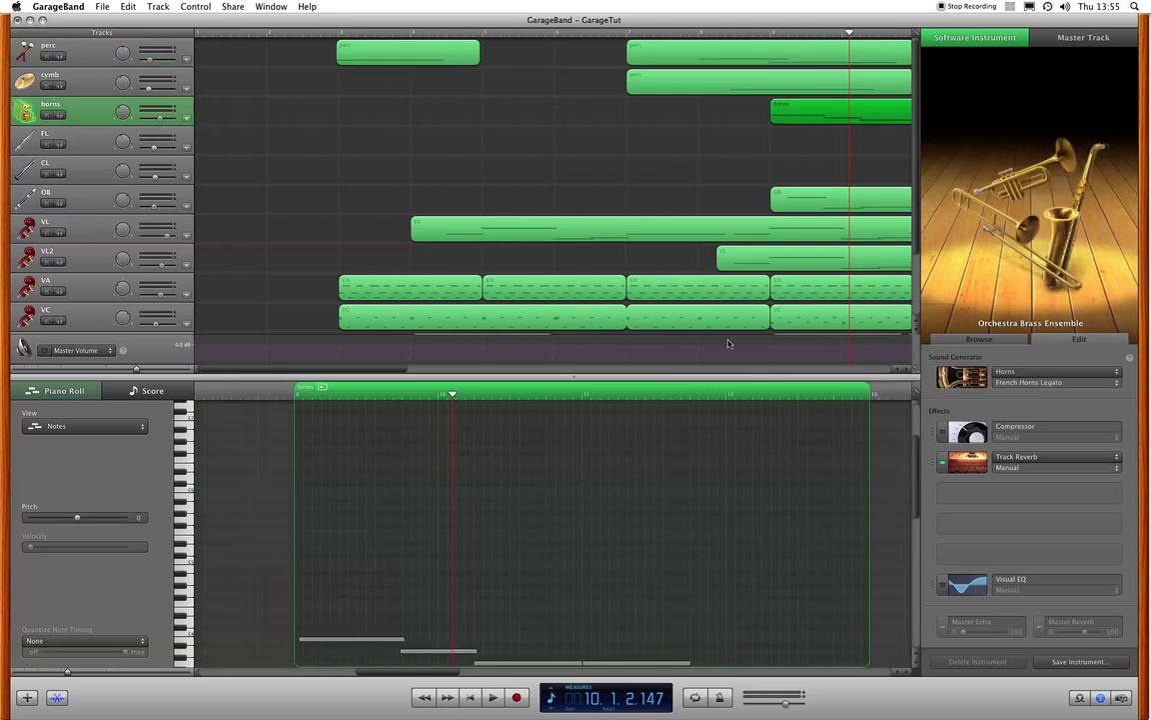
{"action": "left_click", "coordinate": [968, 463]}
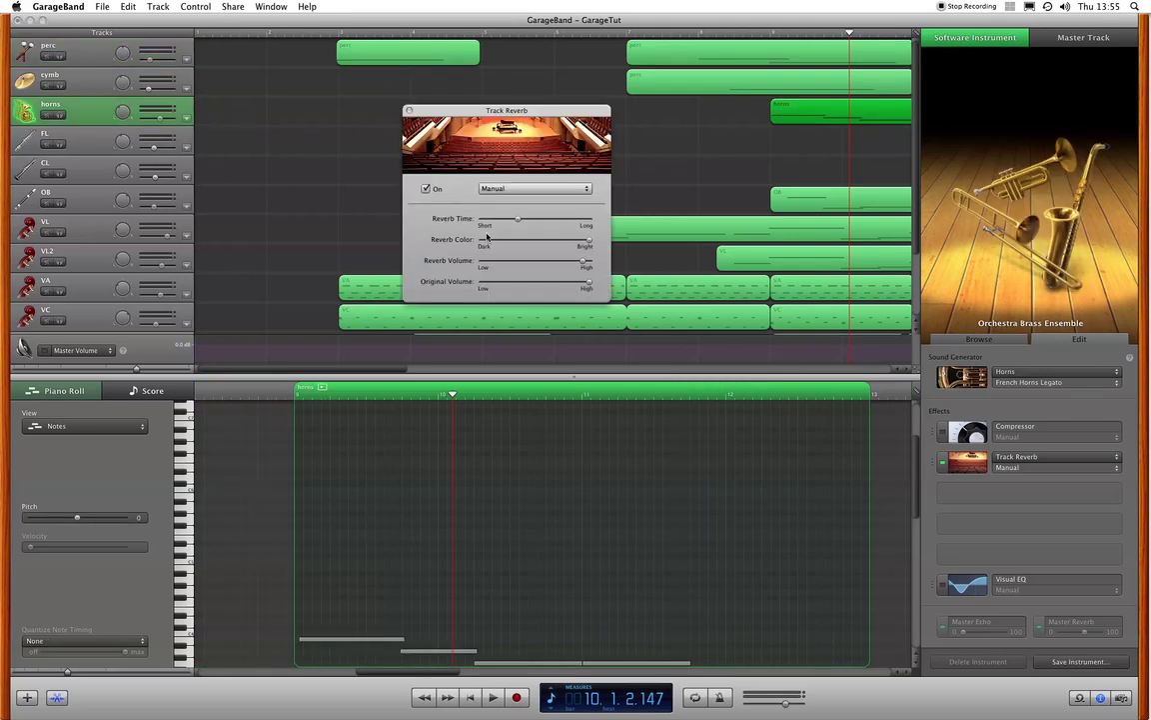
{"action": "mouse_move", "coordinate": [519, 222]}
{"action": "left_click", "coordinate": [409, 111]}
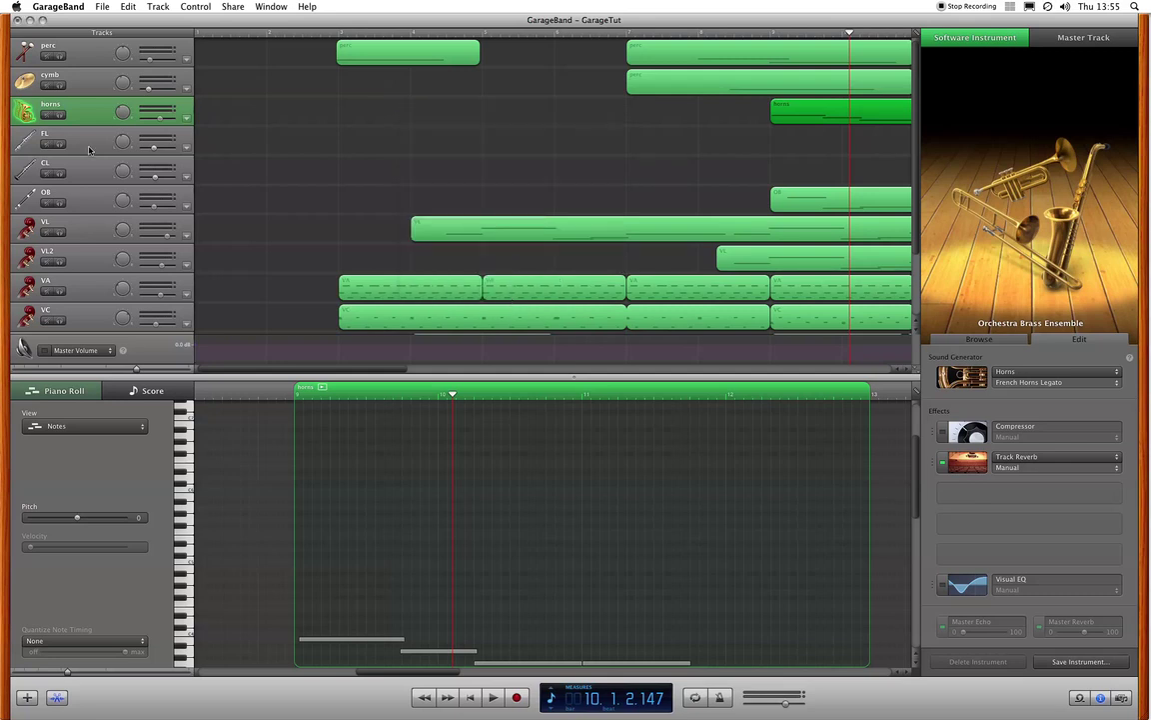
Step: Check the reverb time in the CL track's Track Reverb settings and close them
{"action": "left_click", "coordinate": [87, 170]}
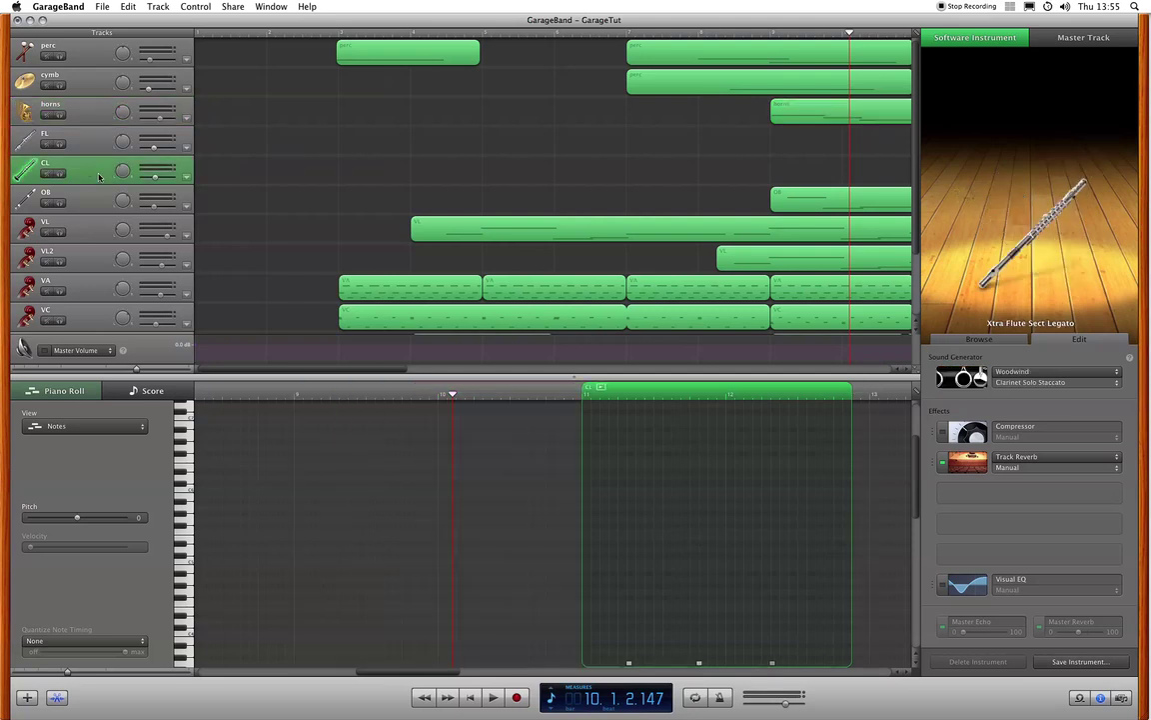
{"action": "left_click", "coordinate": [967, 461]}
{"action": "mouse_move", "coordinate": [508, 221]}
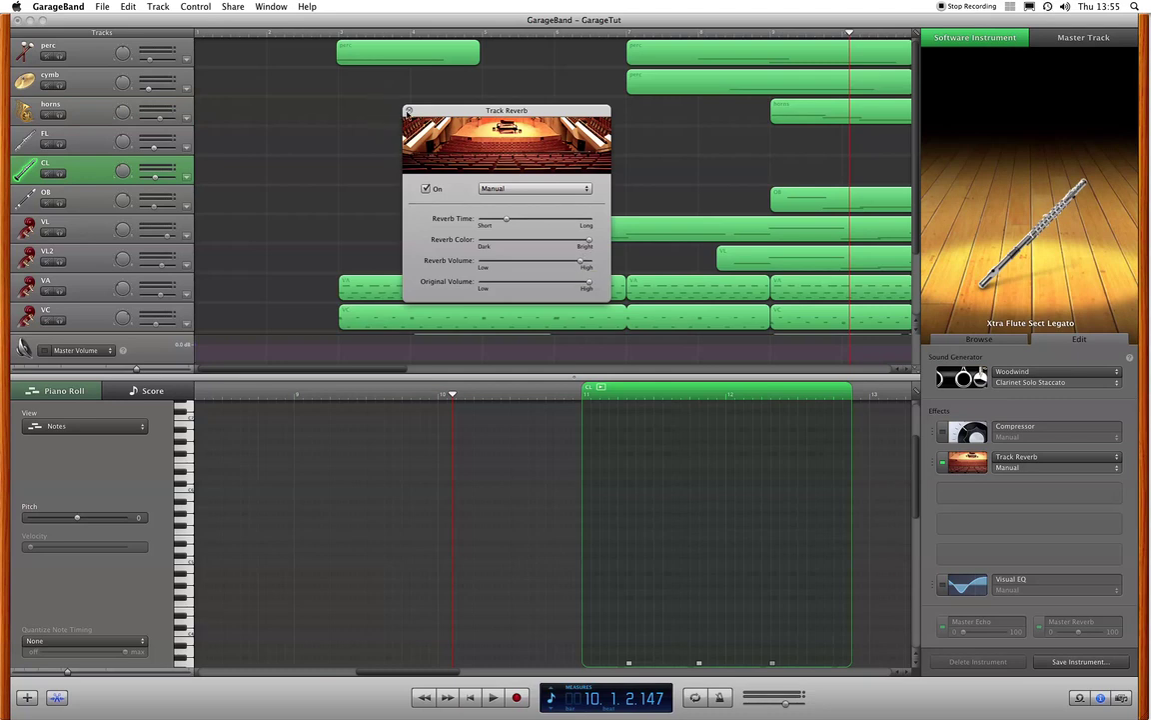
{"action": "left_click", "coordinate": [409, 111]}
Step: Compare the Track Reverb settings of the VL and VL2 tracks, including reverb time and color
{"action": "left_click", "coordinate": [71, 236]}
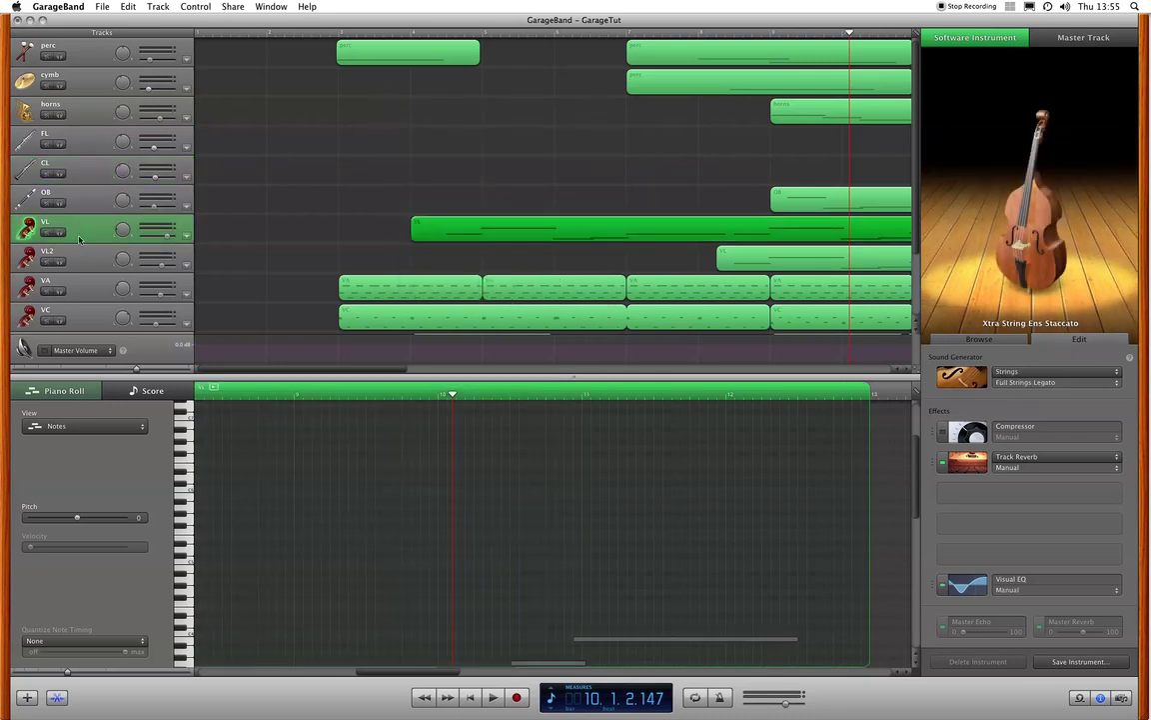
{"action": "left_click", "coordinate": [975, 463]}
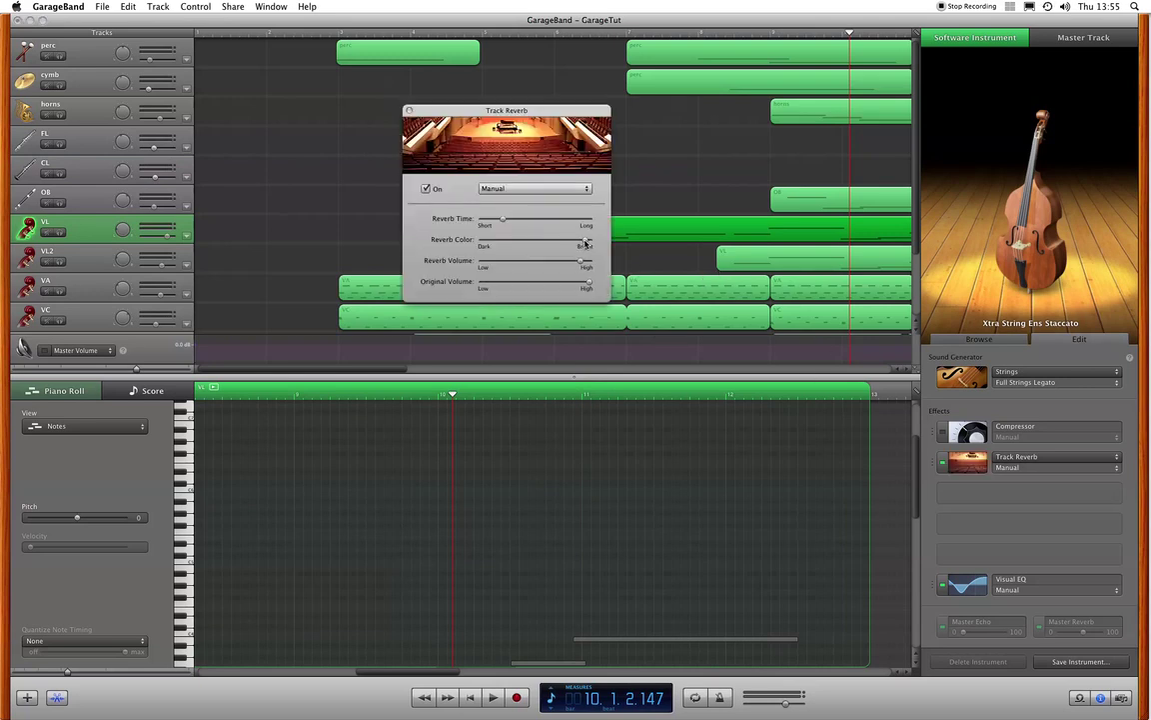
{"action": "left_click", "coordinate": [75, 272]}
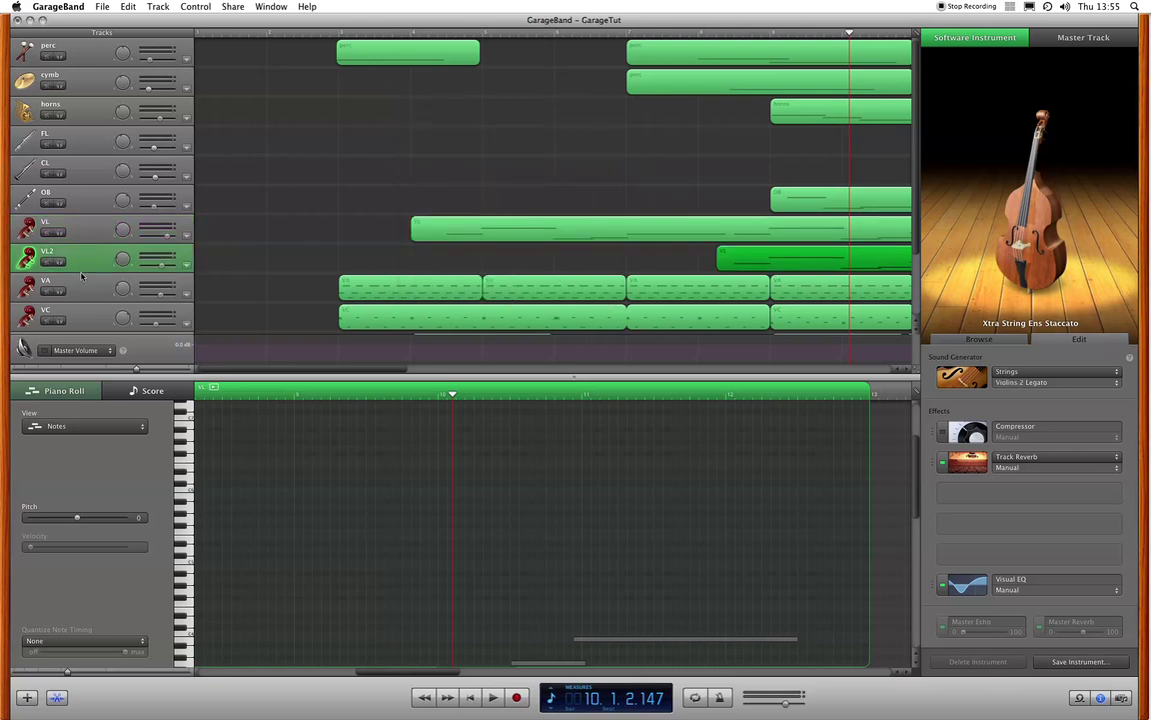
{"action": "left_click", "coordinate": [970, 462]}
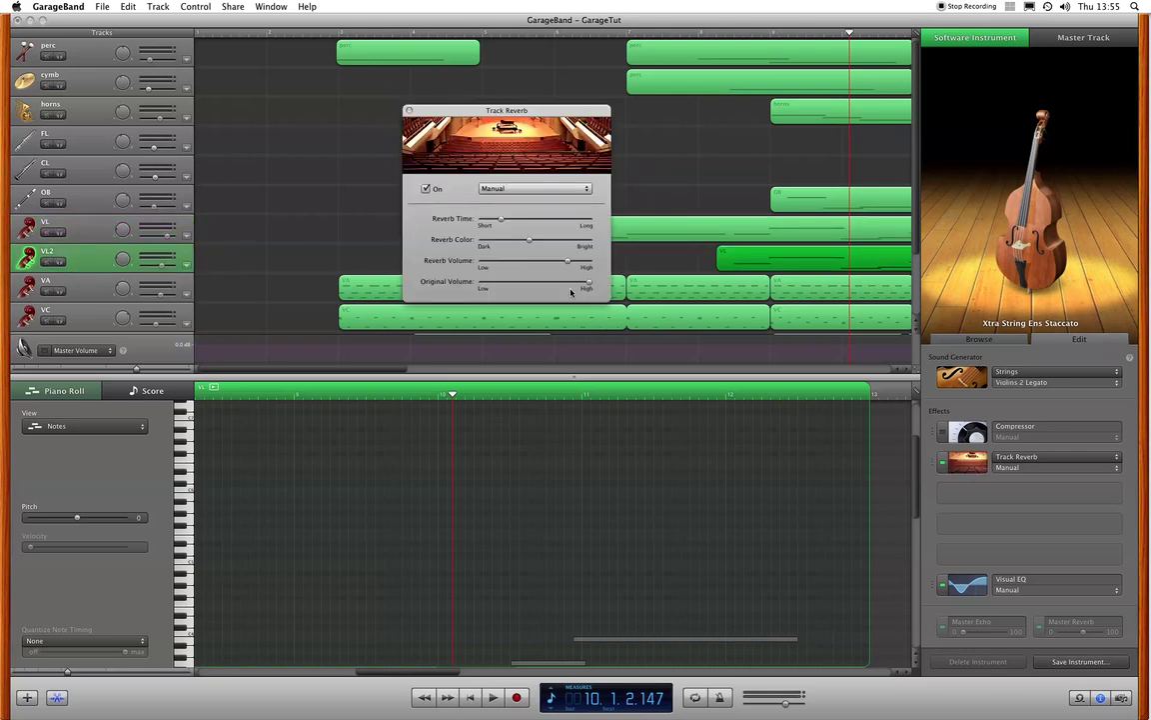
{"action": "left_click", "coordinate": [530, 242]}
Step: Select the VA track and examine the reverb time in its Track Reverb settings
{"action": "left_click", "coordinate": [80, 290]}
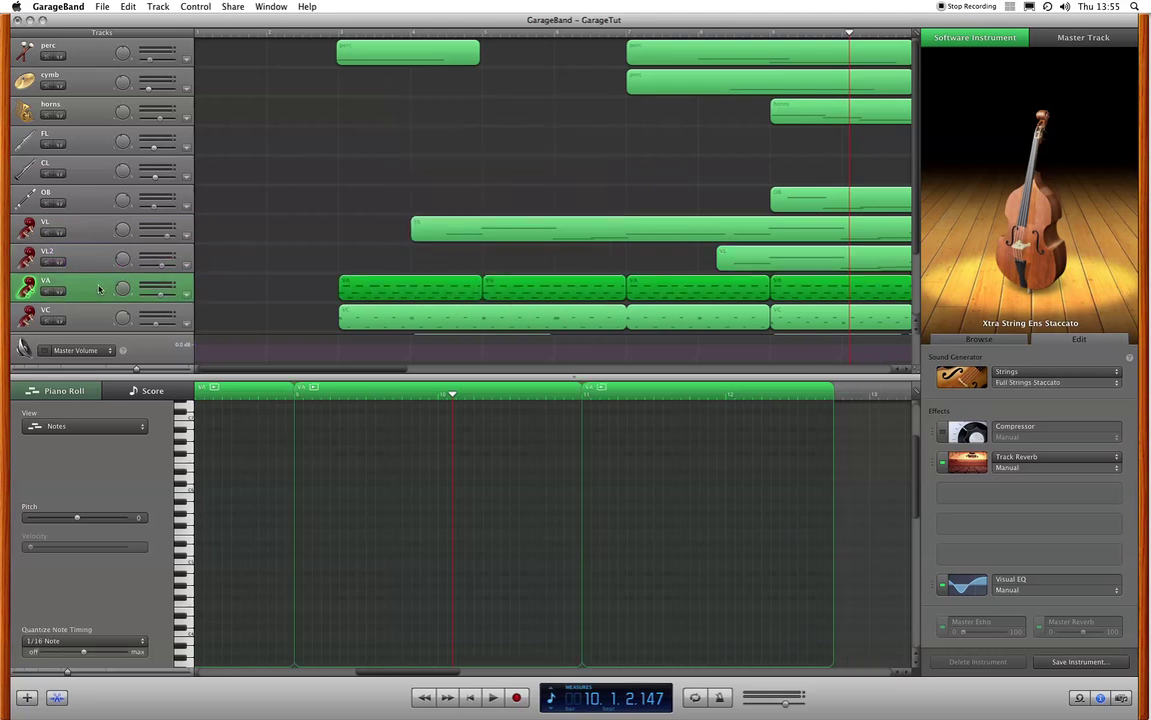
{"action": "key", "text": "super+i"}
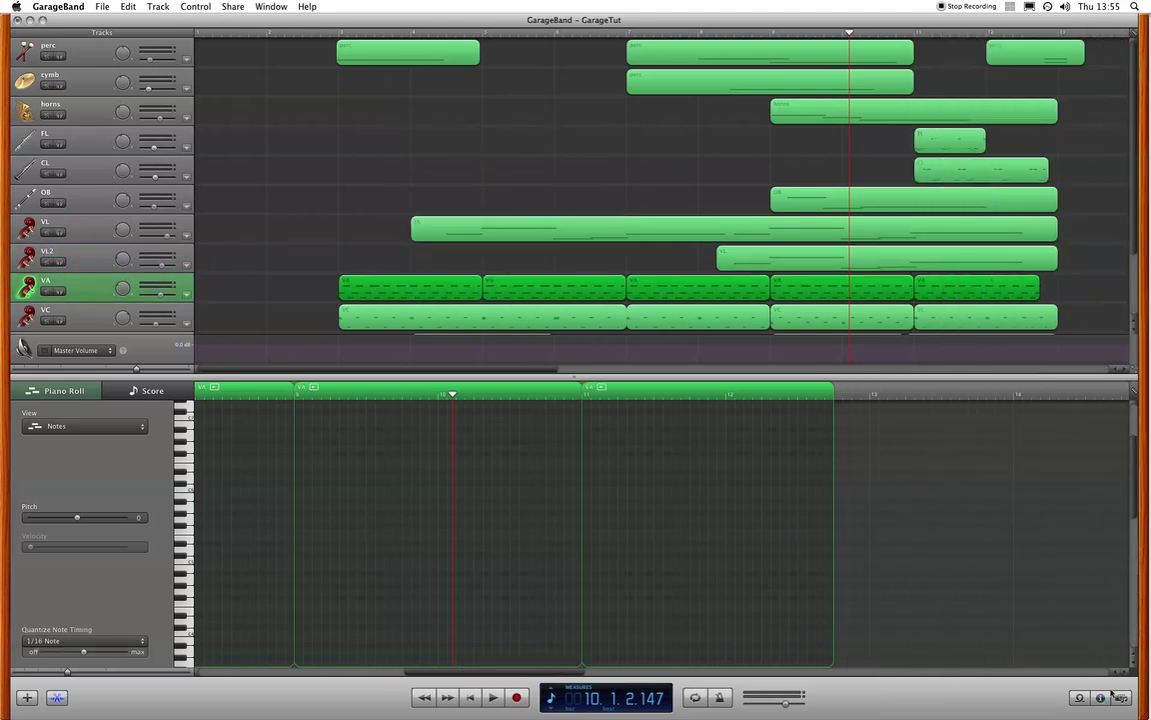
{"action": "left_click", "coordinate": [1104, 698]}
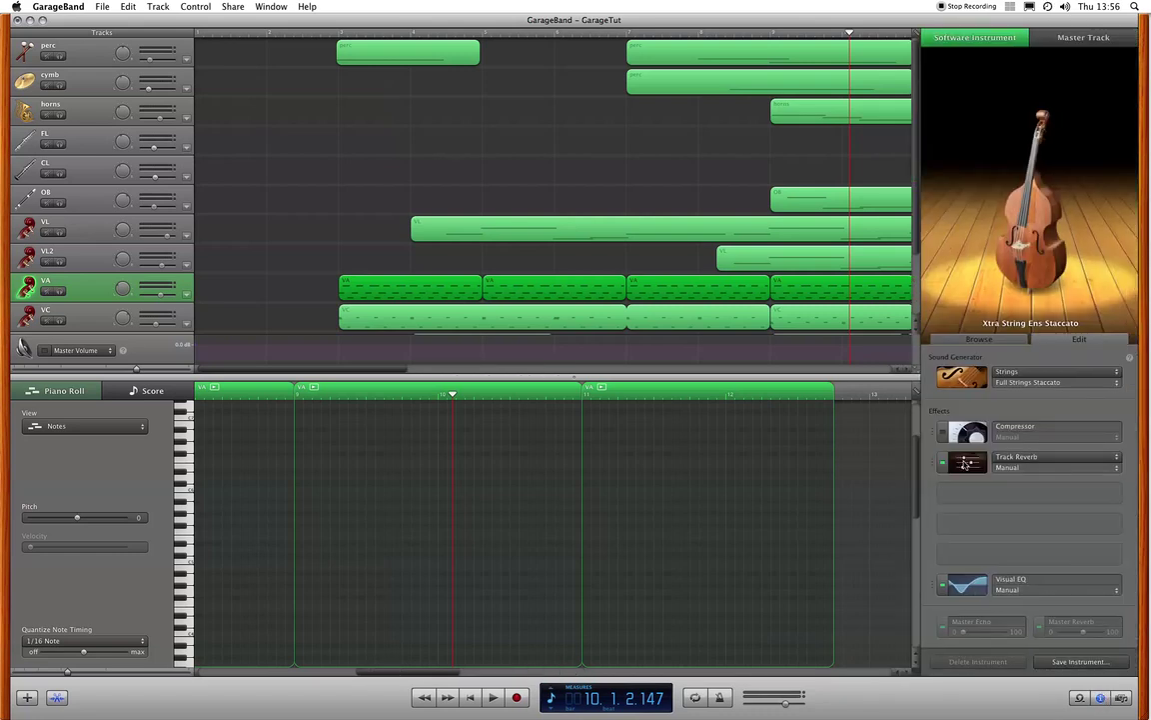
{"action": "left_click", "coordinate": [968, 461]}
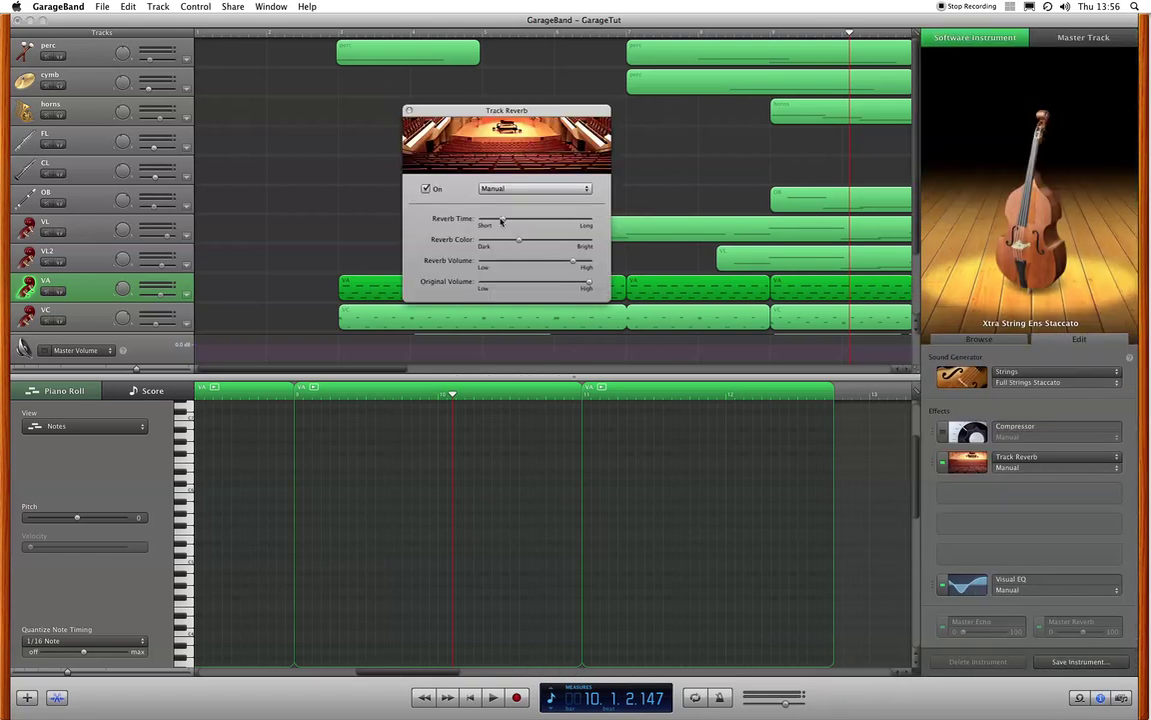
{"action": "mouse_move", "coordinate": [502, 219]}
Step: Select the VC track and open its Track Reverb settings to examine them
{"action": "left_click", "coordinate": [99, 314]}
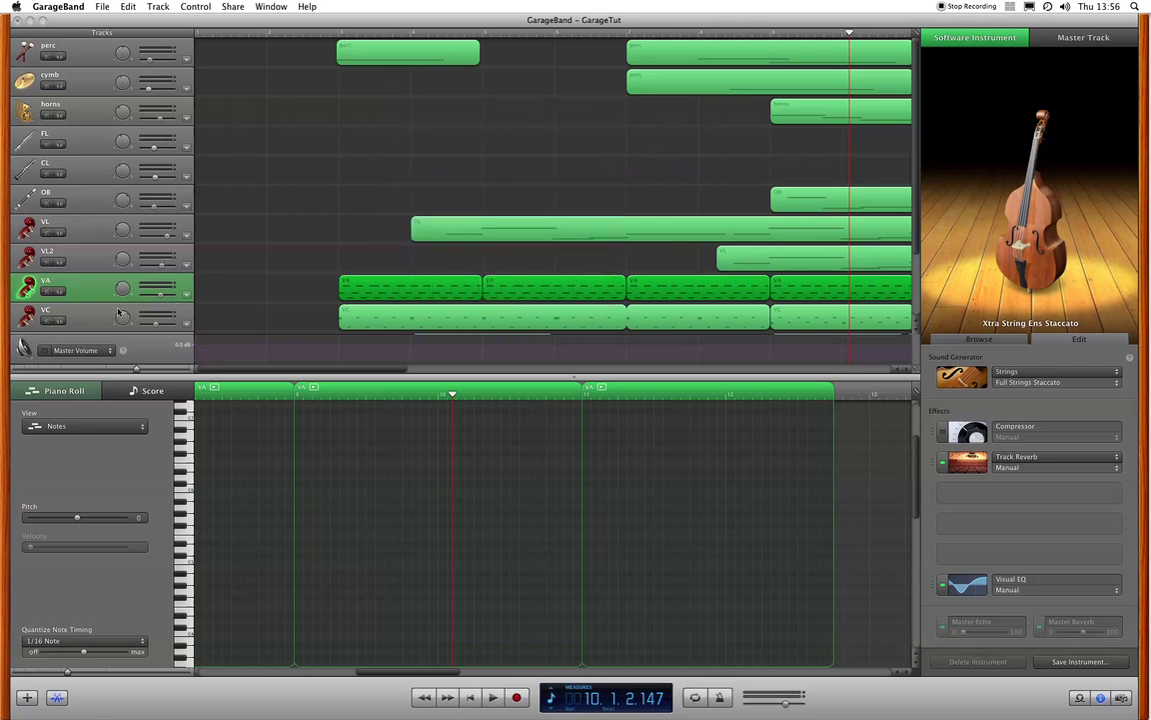
{"action": "scroll", "coordinate": [246, 262], "scroll_direction": "down", "scroll_amount": 2}
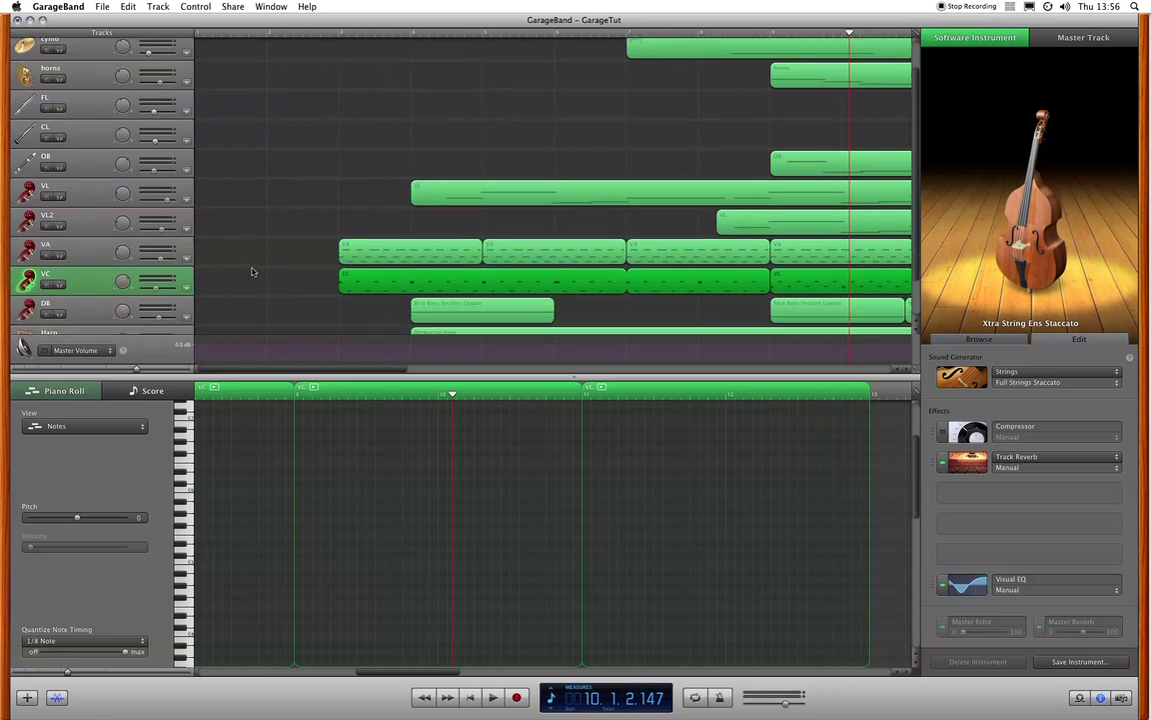
{"action": "left_click", "coordinate": [969, 465]}
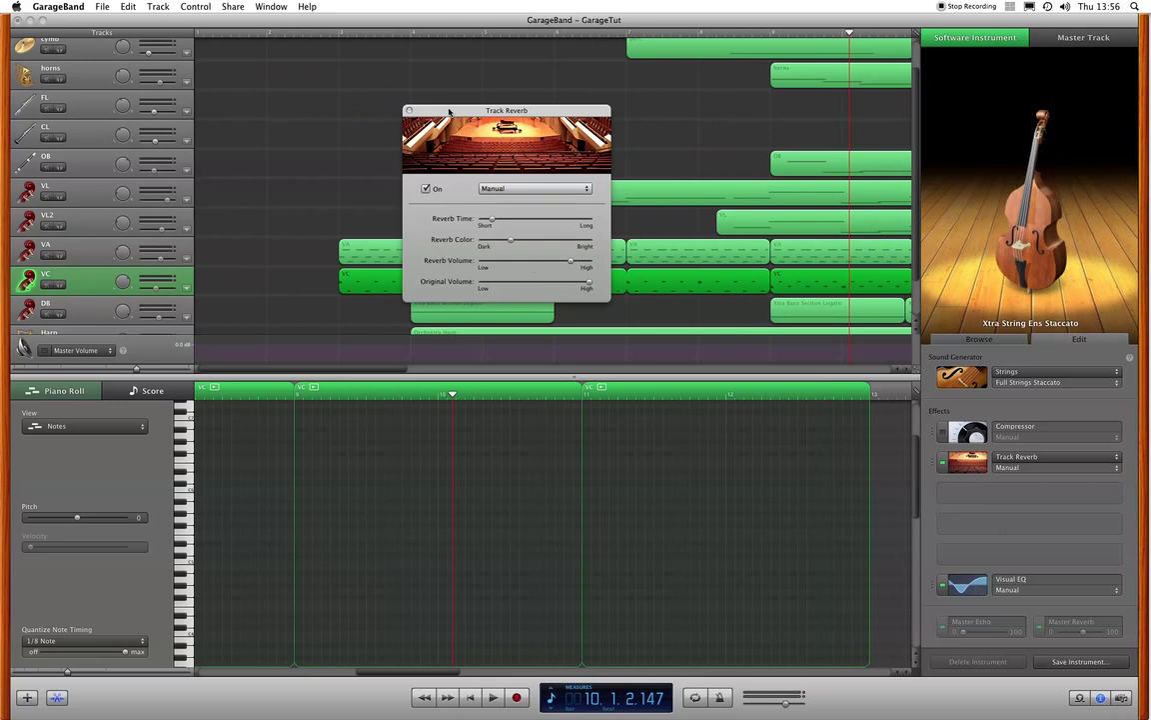
Step: Close the VC track's reverb settings and examine the reverb time and color in the DB track's Track Reverb settings
{"action": "left_click_drag", "start_coordinate": [448, 111], "coordinate": [495, 111]}
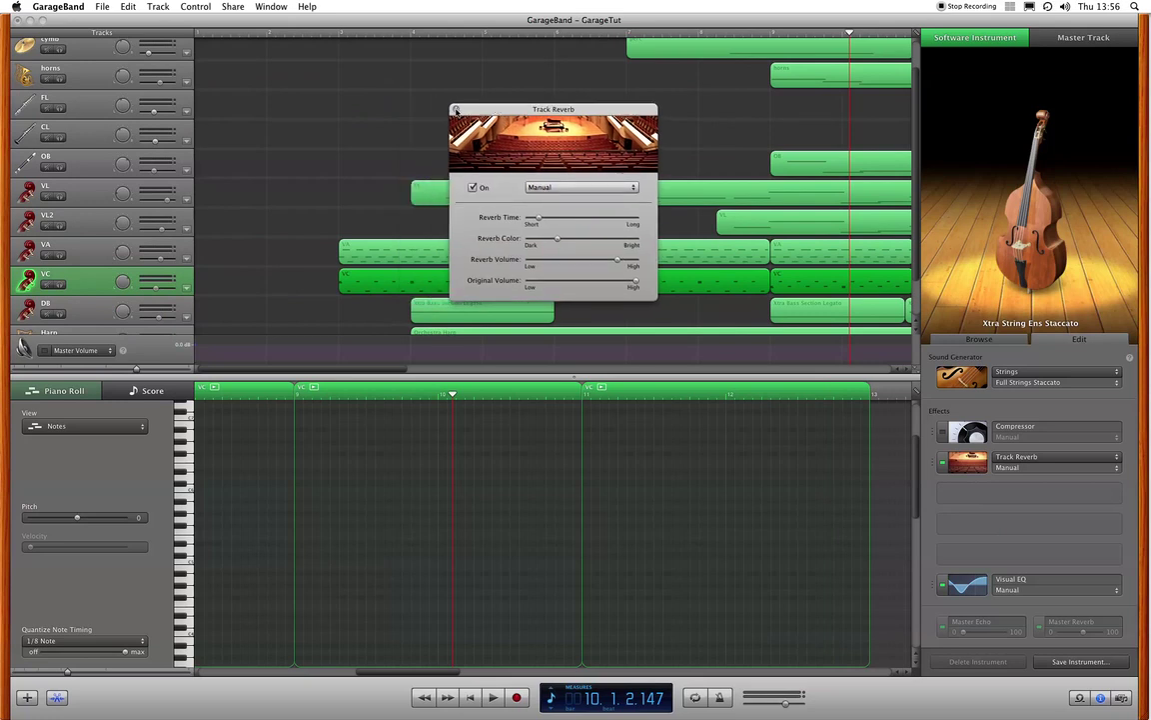
{"action": "left_click", "coordinate": [539, 219]}
{"action": "left_click", "coordinate": [87, 317]}
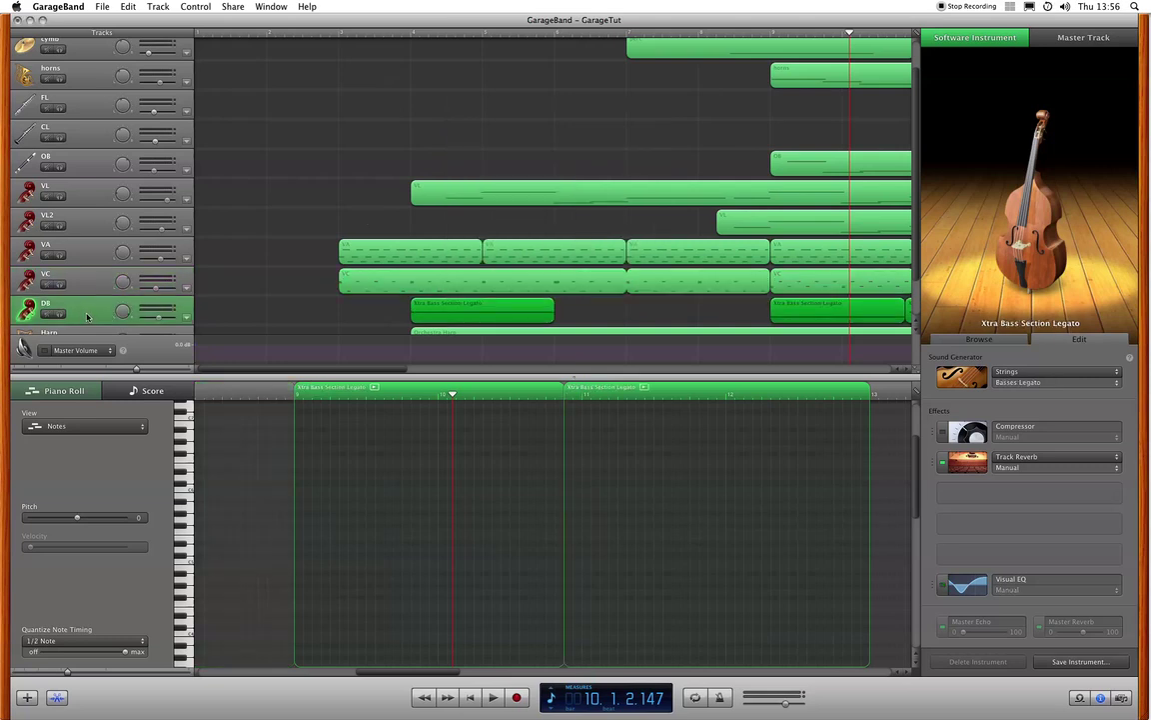
{"action": "left_click", "coordinate": [964, 462]}
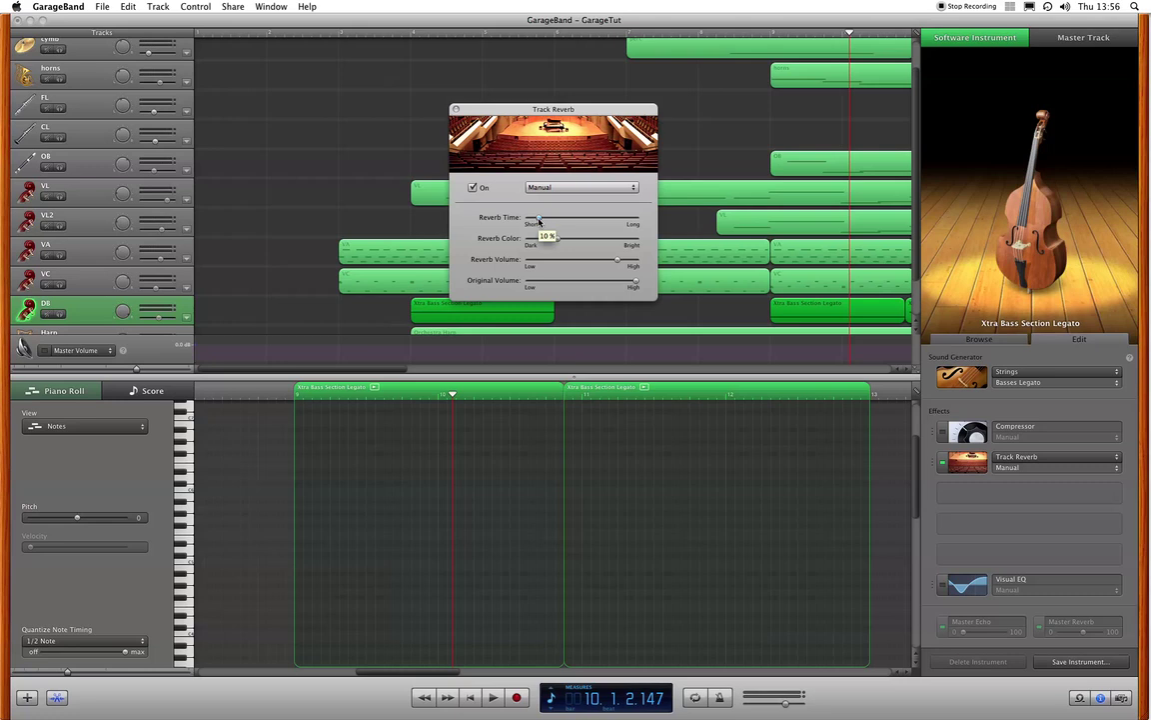
{"action": "left_click_drag", "start_coordinate": [543, 238], "coordinate": [557, 238]}
{"action": "left_click", "coordinate": [456, 109]}
Step: Select the Harp track and the Master Track in turn to view their effects
{"action": "scroll", "coordinate": [291, 257], "scroll_direction": "down", "scroll_amount": 3}
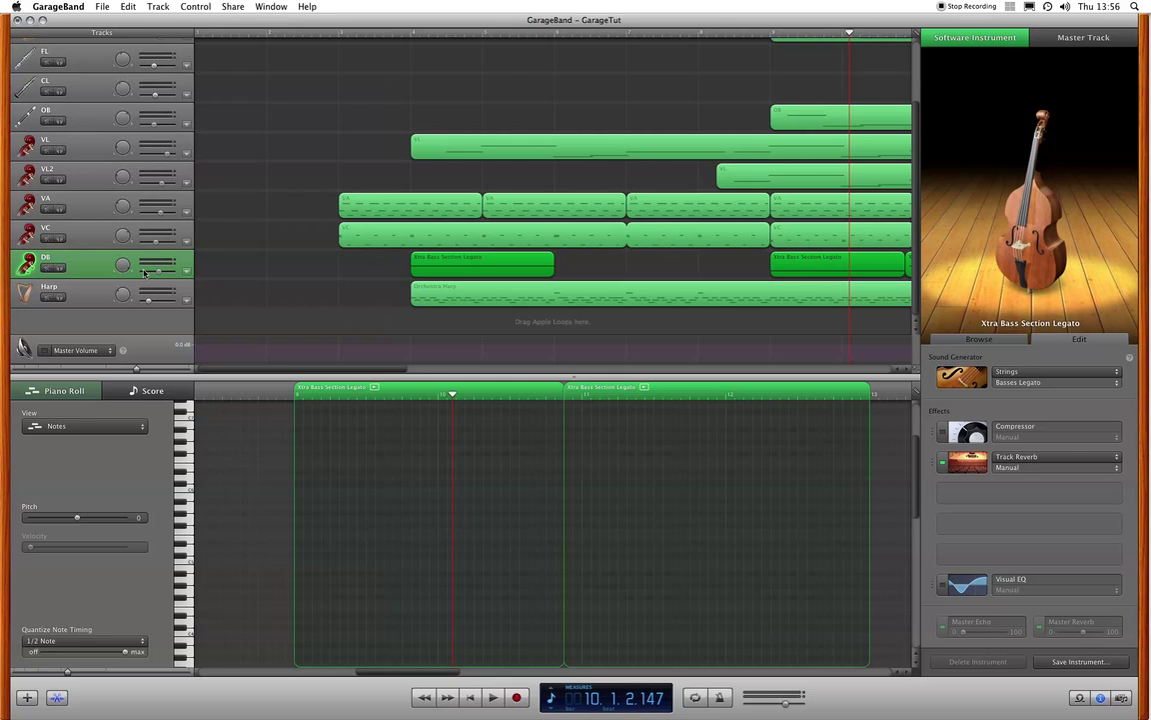
{"action": "left_click", "coordinate": [101, 304]}
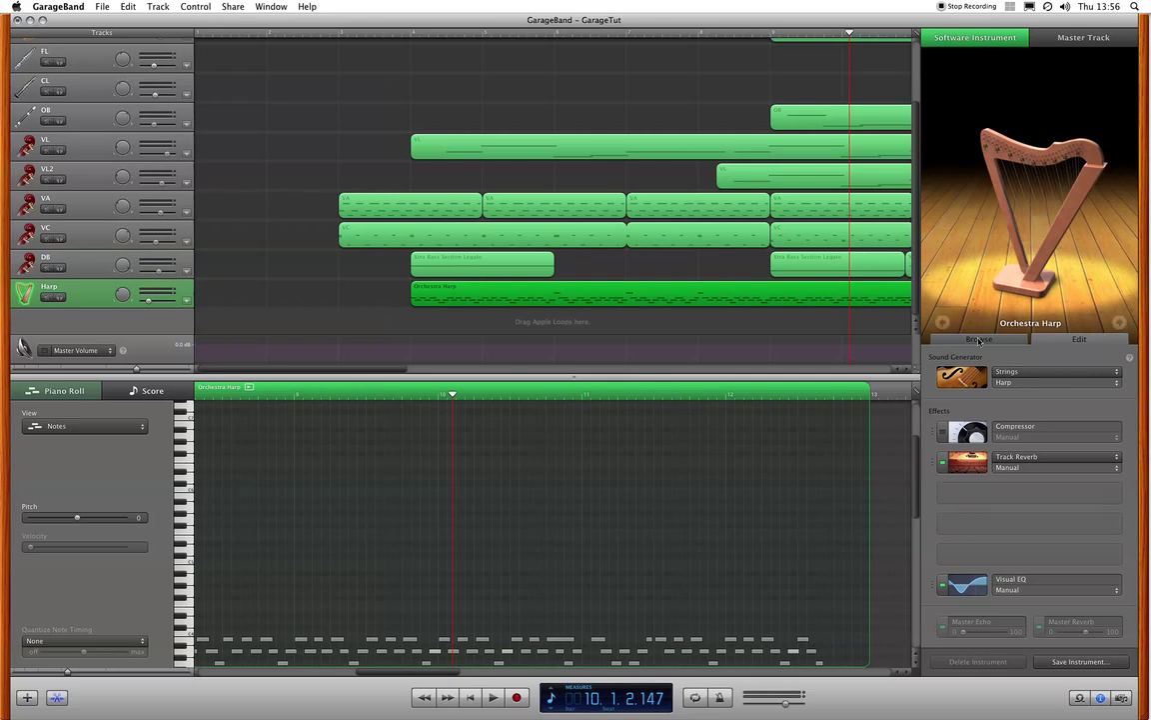
{"action": "left_click", "coordinate": [144, 343]}
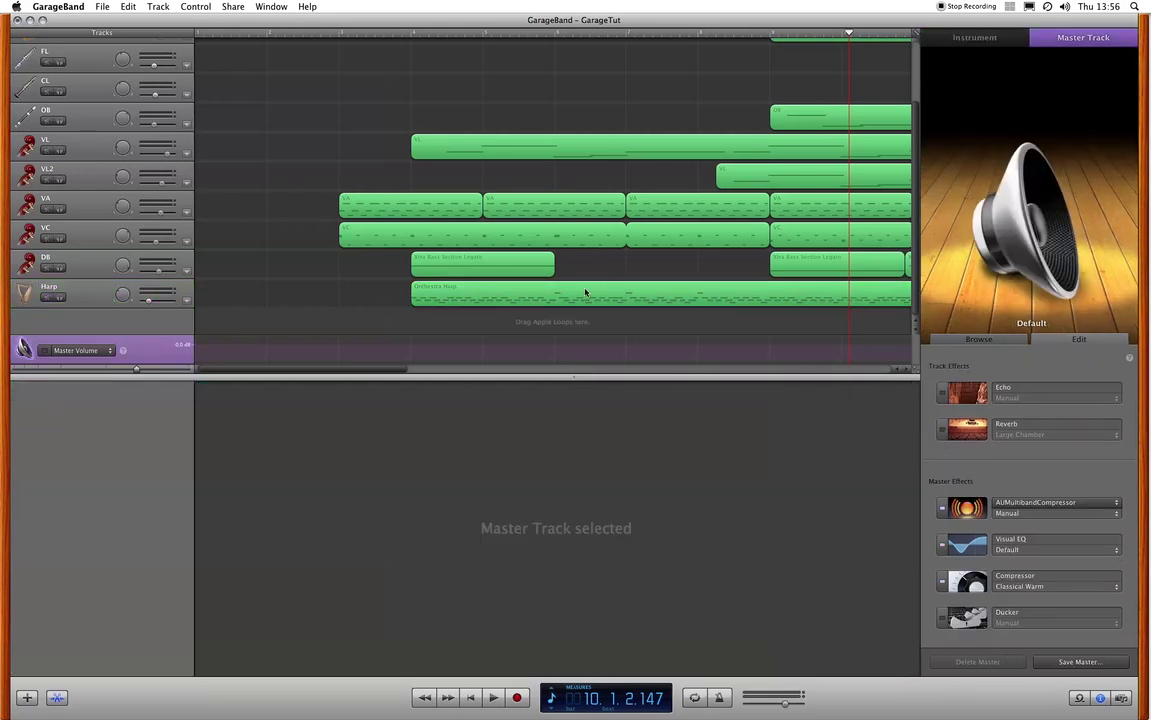
Step: Show the VL track's volume automation curve and view the VL region's notes in the piano roll
{"action": "scroll", "coordinate": [330, 195], "scroll_direction": "up", "scroll_amount": 3}
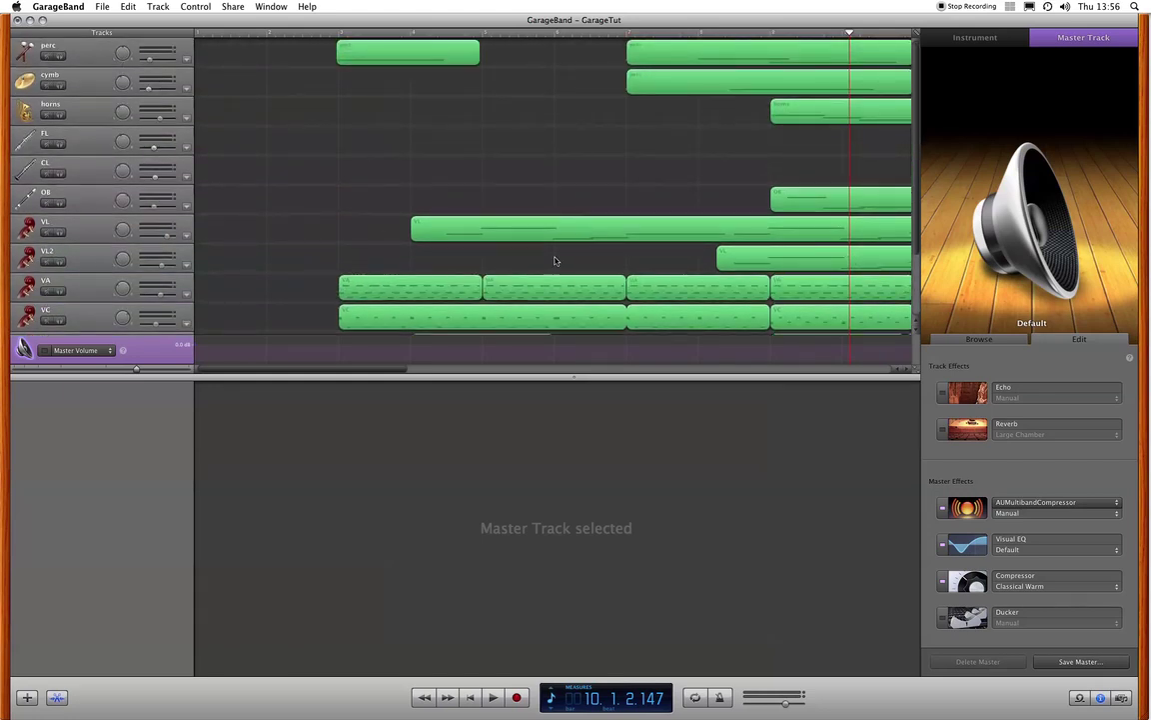
{"action": "scroll", "coordinate": [432, 226], "scroll_direction": "down", "scroll_amount": 3}
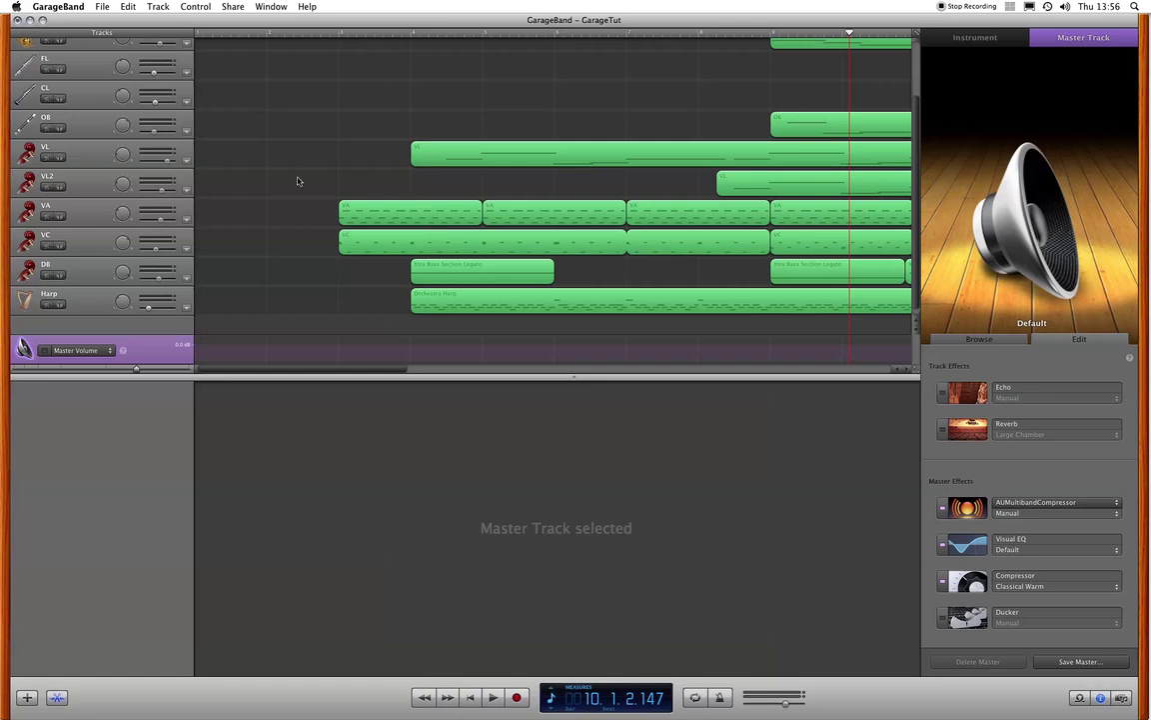
{"action": "scroll", "coordinate": [270, 165], "scroll_direction": "up", "scroll_amount": 1}
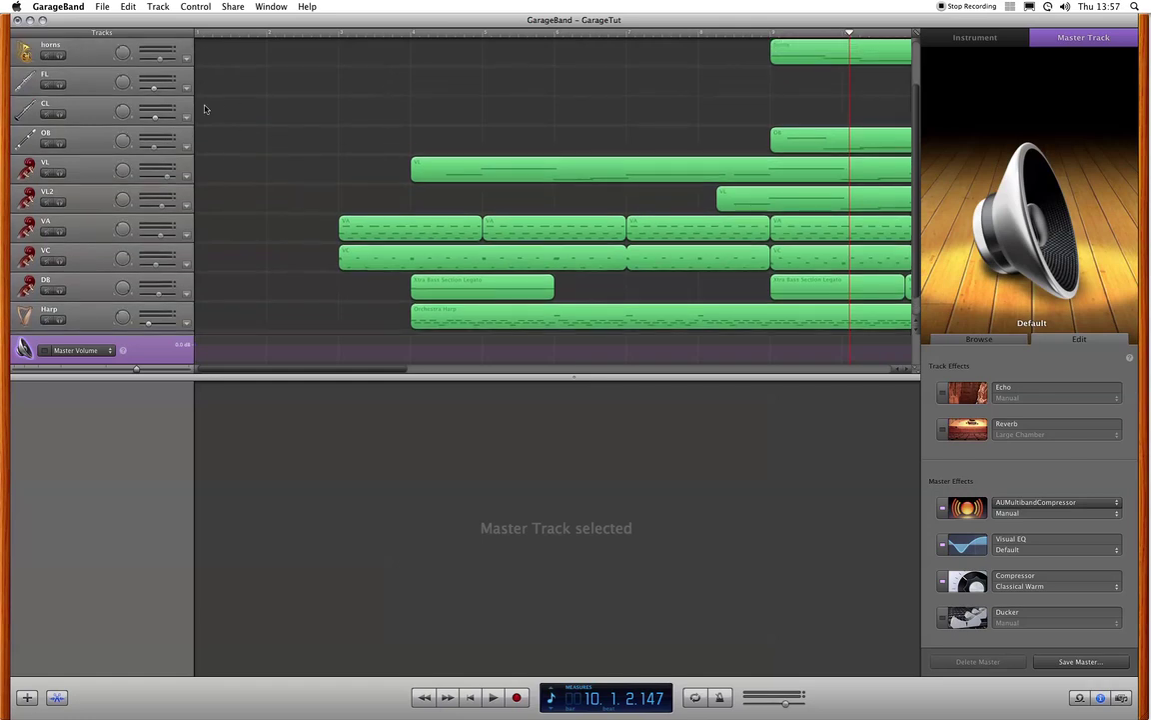
{"action": "left_click", "coordinate": [186, 179]}
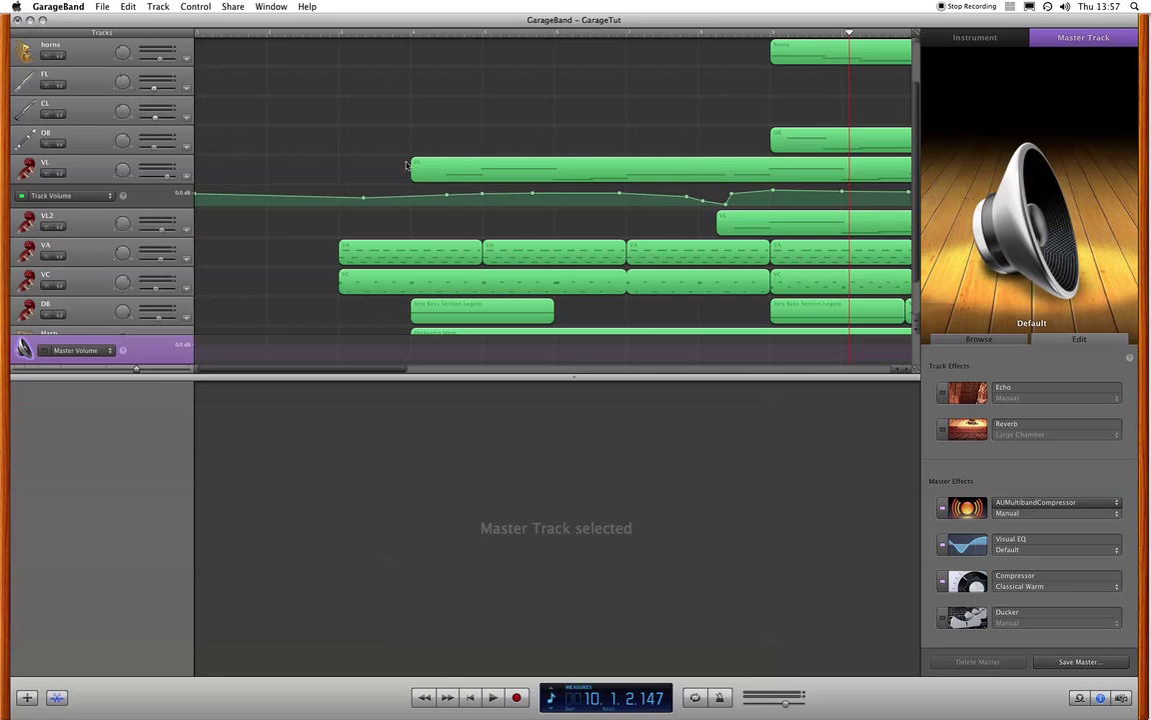
{"action": "left_click", "coordinate": [482, 169]}
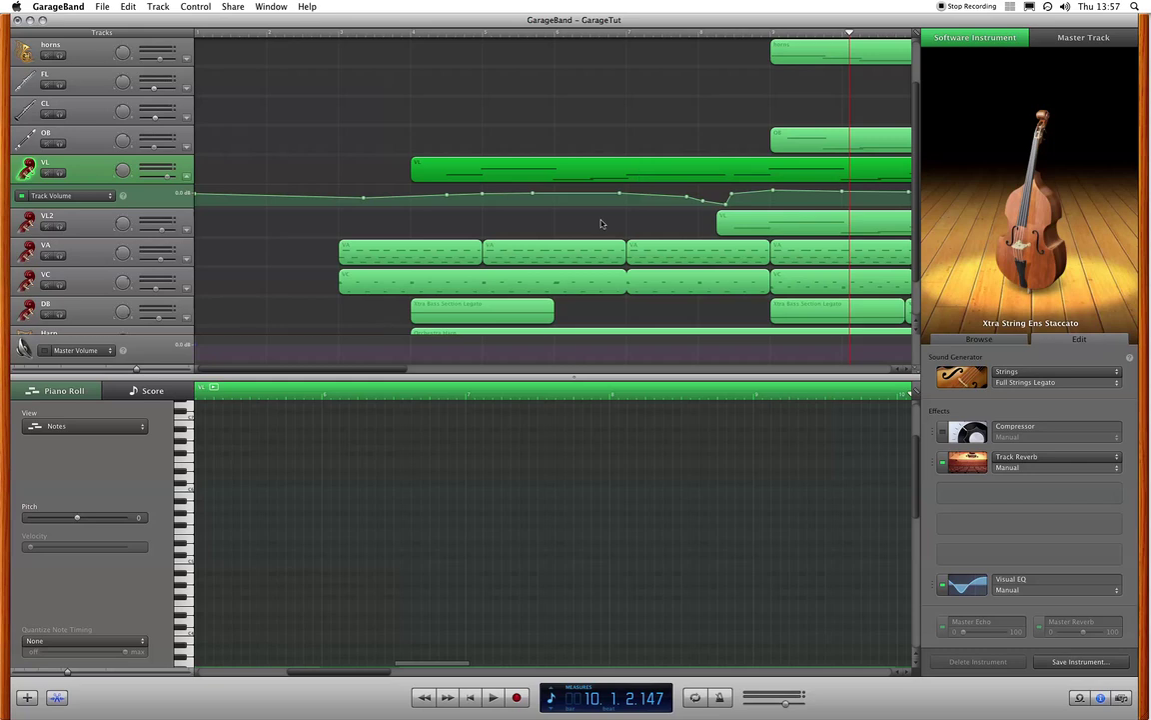
{"action": "scroll", "coordinate": [563, 475], "scroll_direction": "down", "scroll_amount": 8}
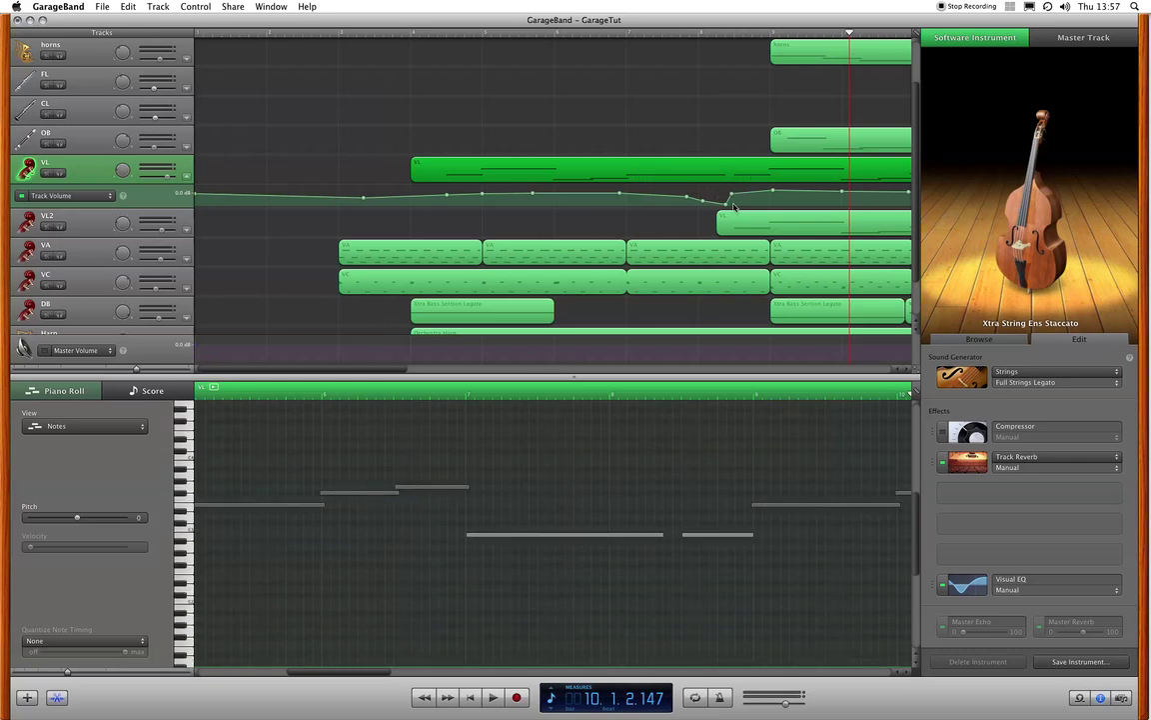
Step: Select successive notes of the VL region from measure 8 to 11 to compare their velocities
{"action": "left_click", "coordinate": [721, 536]}
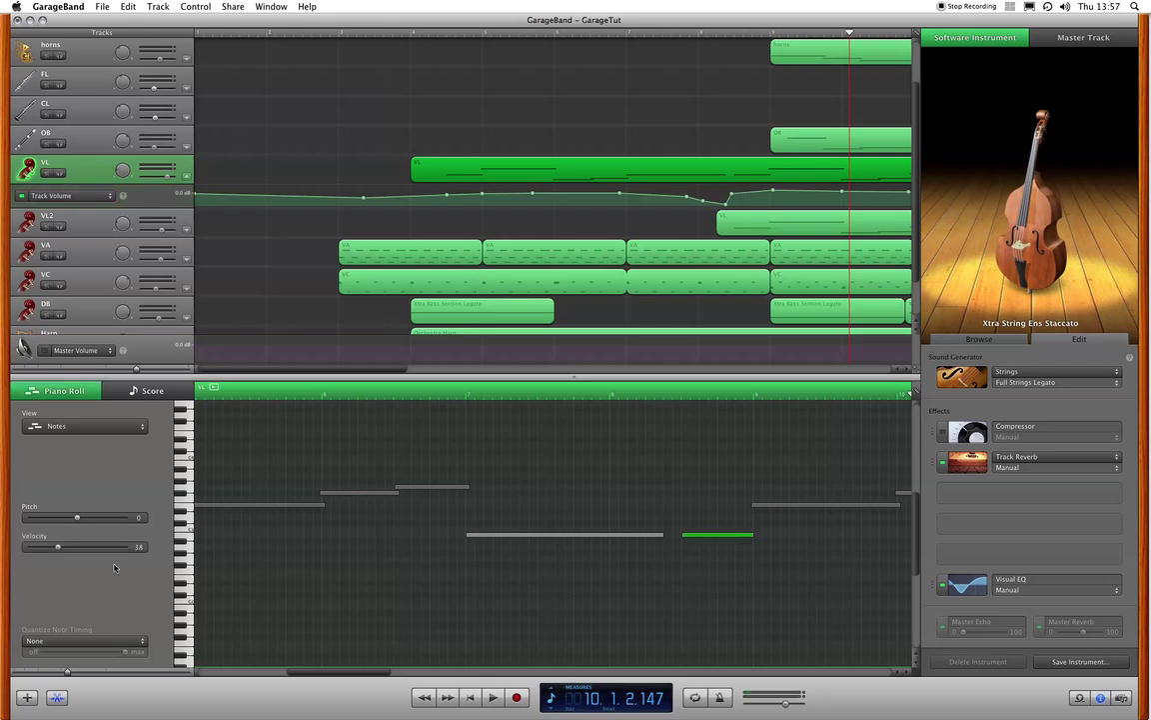
{"action": "left_click", "coordinate": [816, 504]}
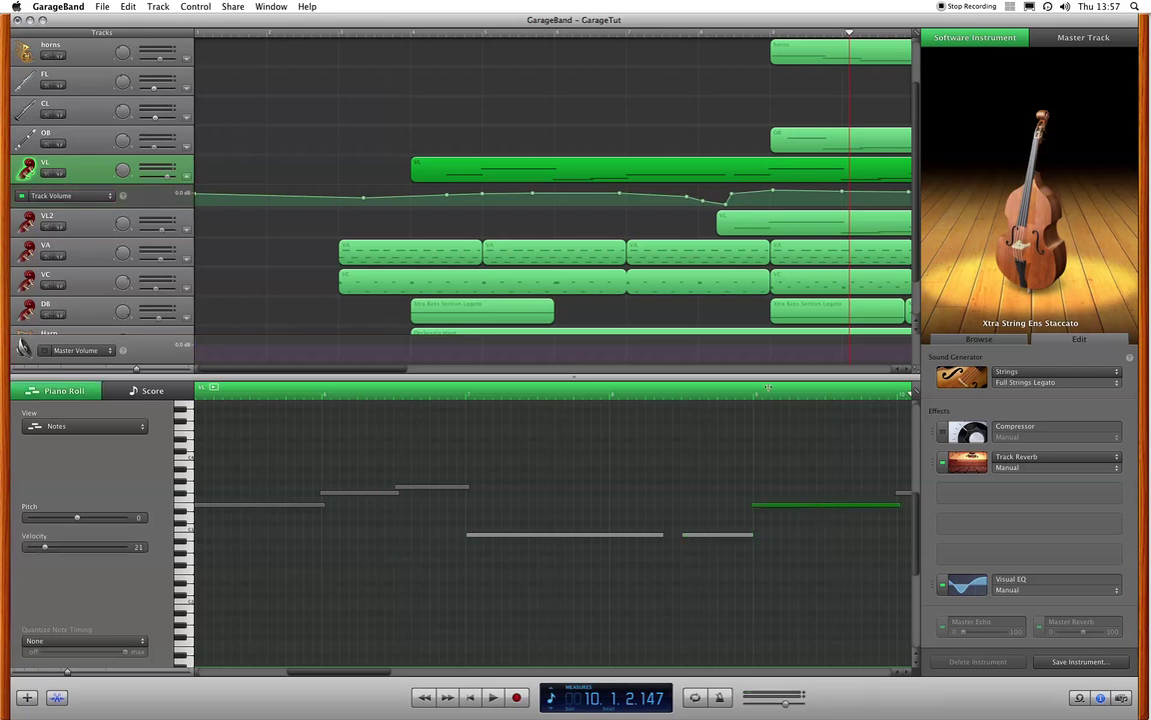
{"action": "scroll", "coordinate": [752, 200], "scroll_direction": "right", "scroll_amount": 3}
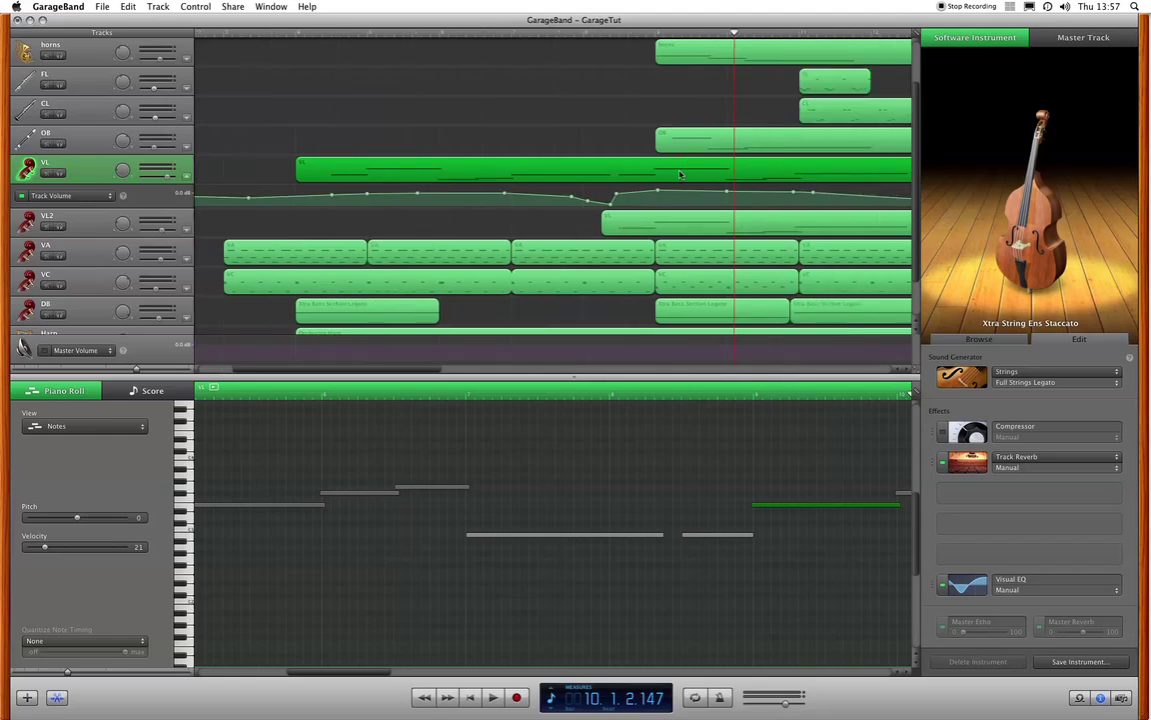
{"action": "scroll", "coordinate": [690, 185], "scroll_direction": "left", "scroll_amount": 3}
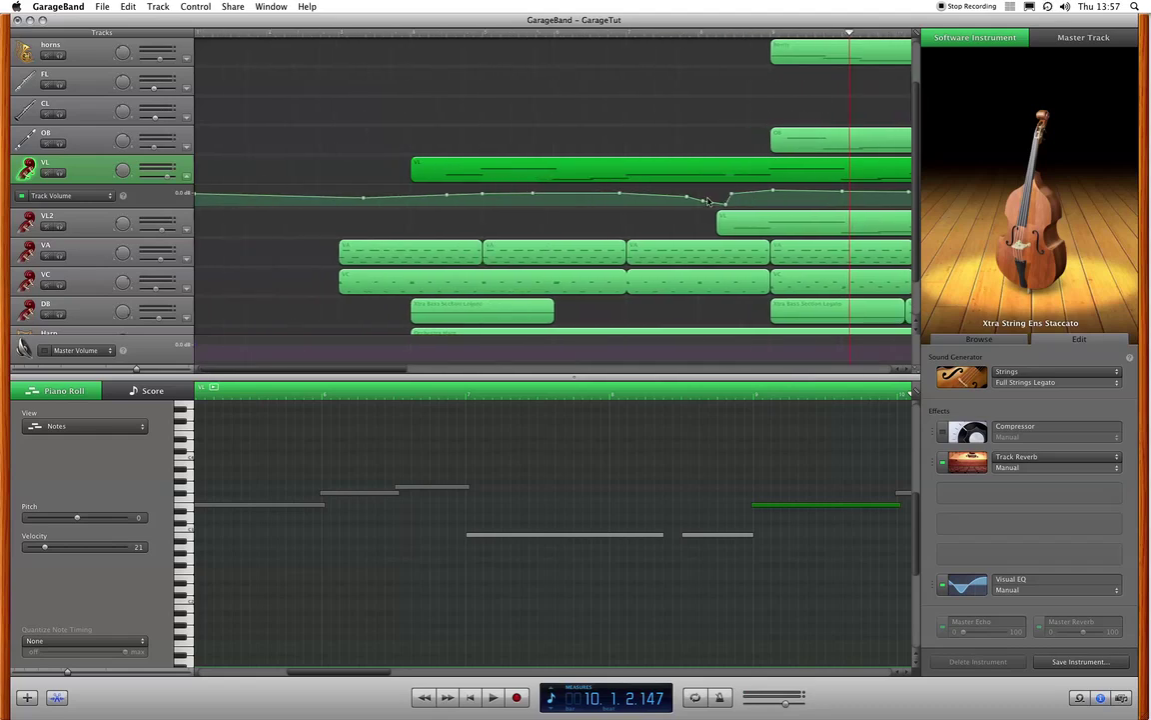
{"action": "scroll", "coordinate": [700, 180], "scroll_direction": "right", "scroll_amount": 3}
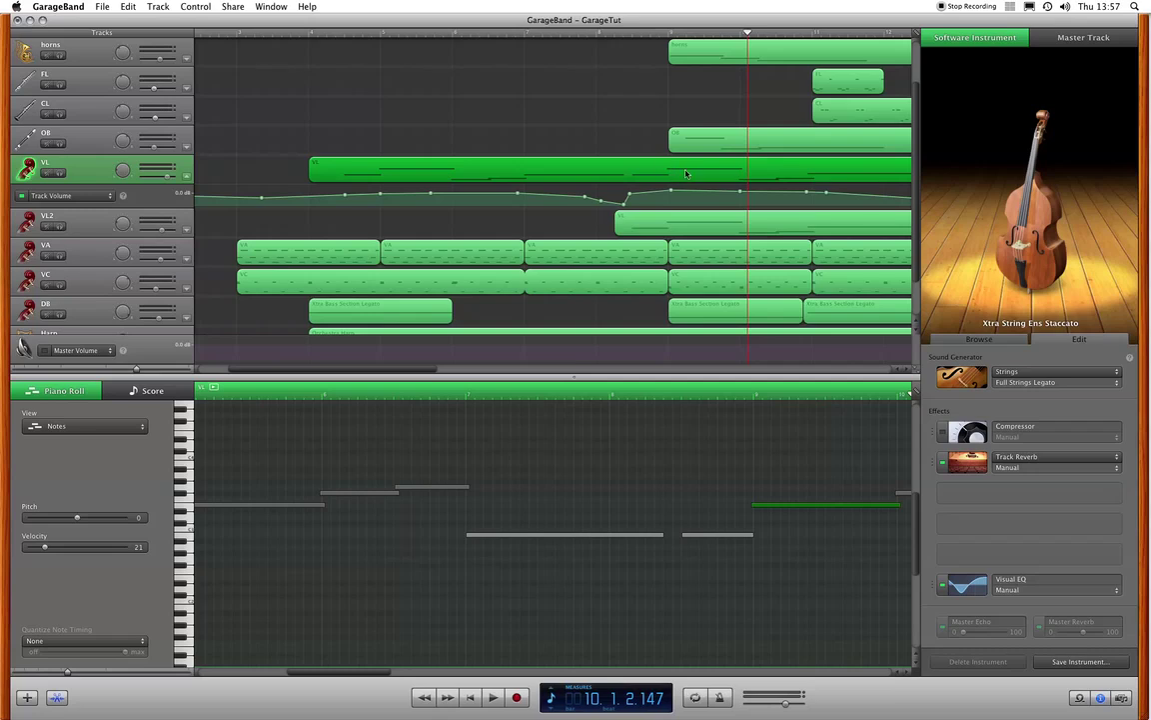
{"action": "scroll", "coordinate": [790, 504], "scroll_direction": "right", "scroll_amount": 3}
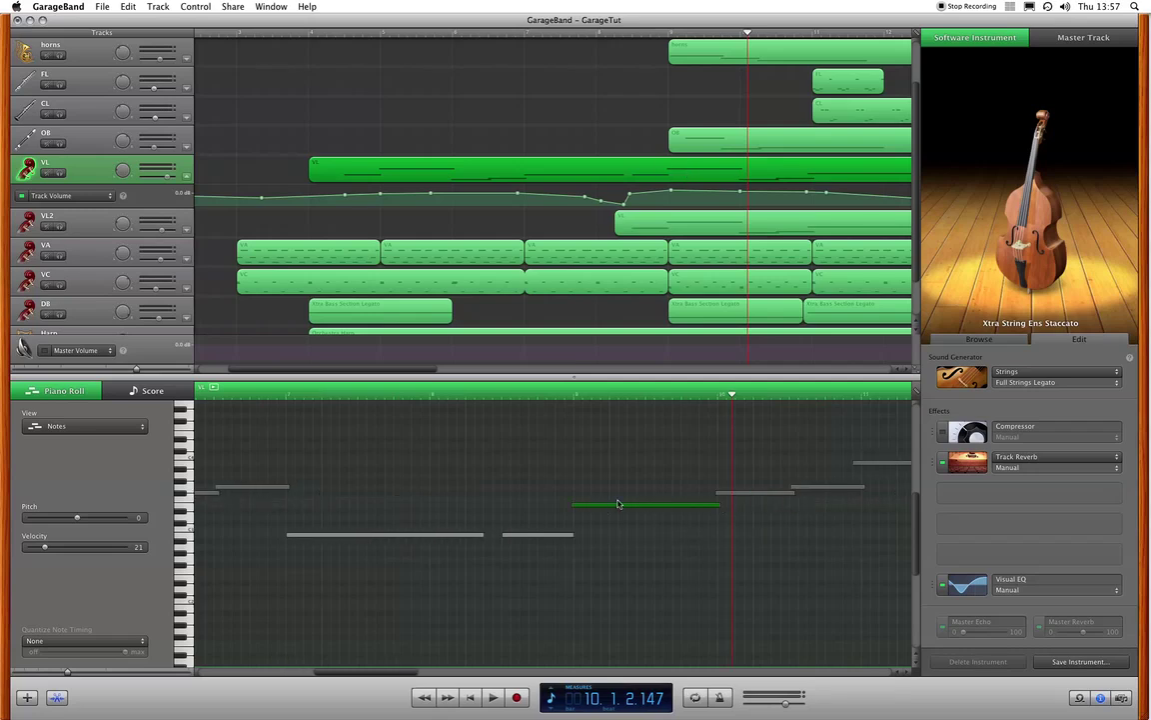
{"action": "key", "text": "Right"}
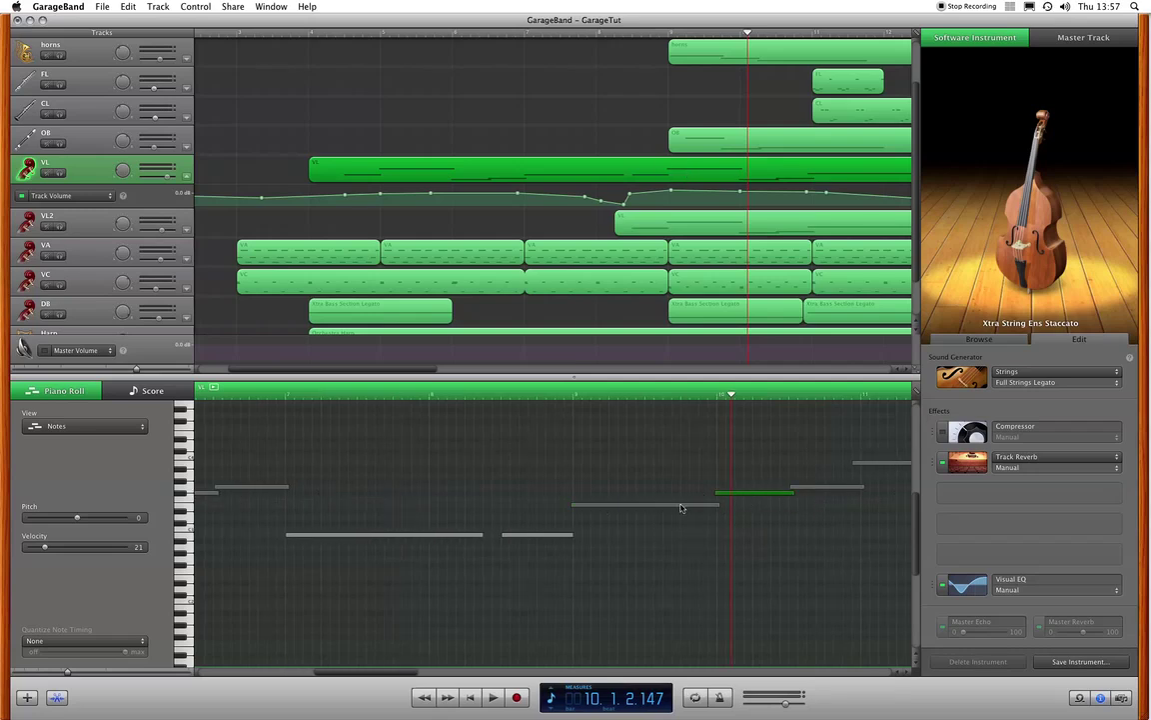
{"action": "key", "text": "Right"}
{"action": "key", "text": "Right"}
Step: Place the playhead just before measure 4 and select the VA track's successive regions to compare their notes
{"action": "left_click", "coordinate": [290, 33]}
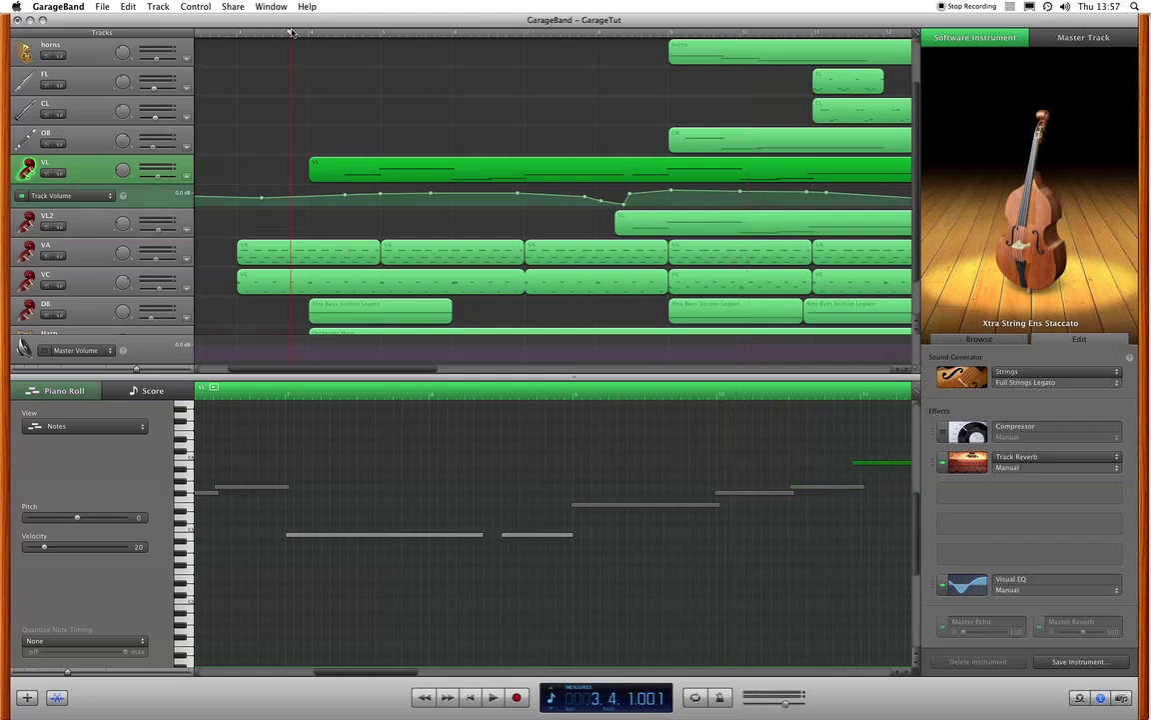
{"action": "left_click", "coordinate": [376, 247]}
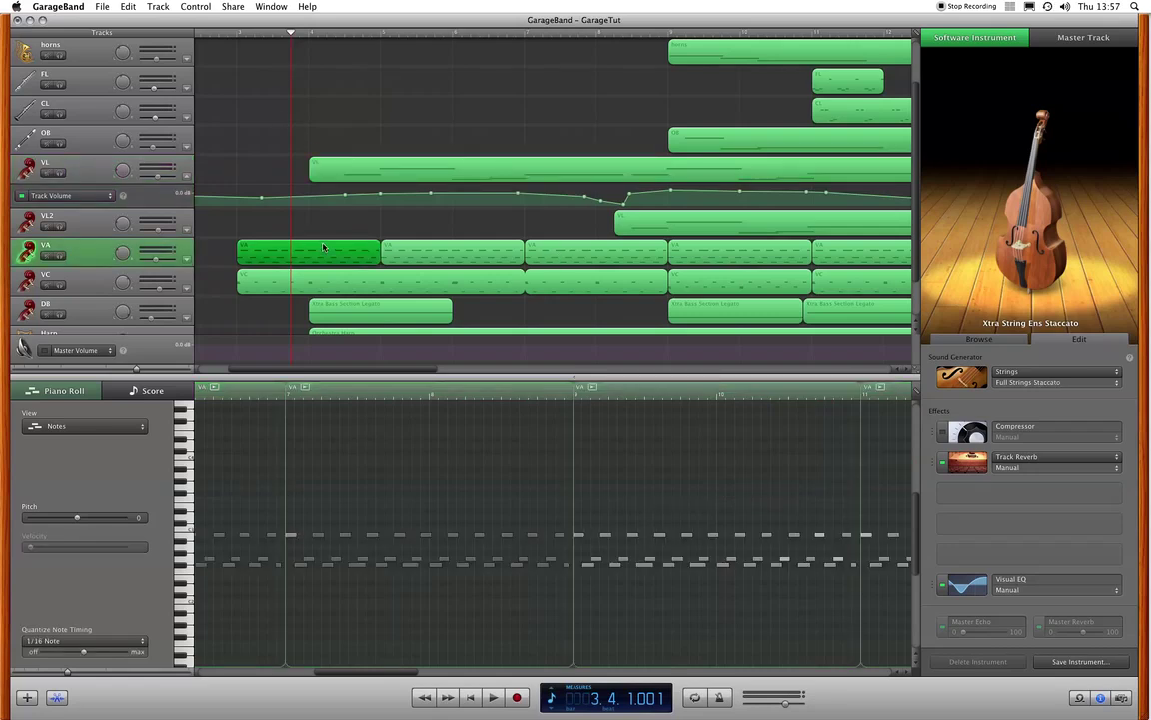
{"action": "left_click", "coordinate": [419, 263]}
{"action": "left_click", "coordinate": [598, 257]}
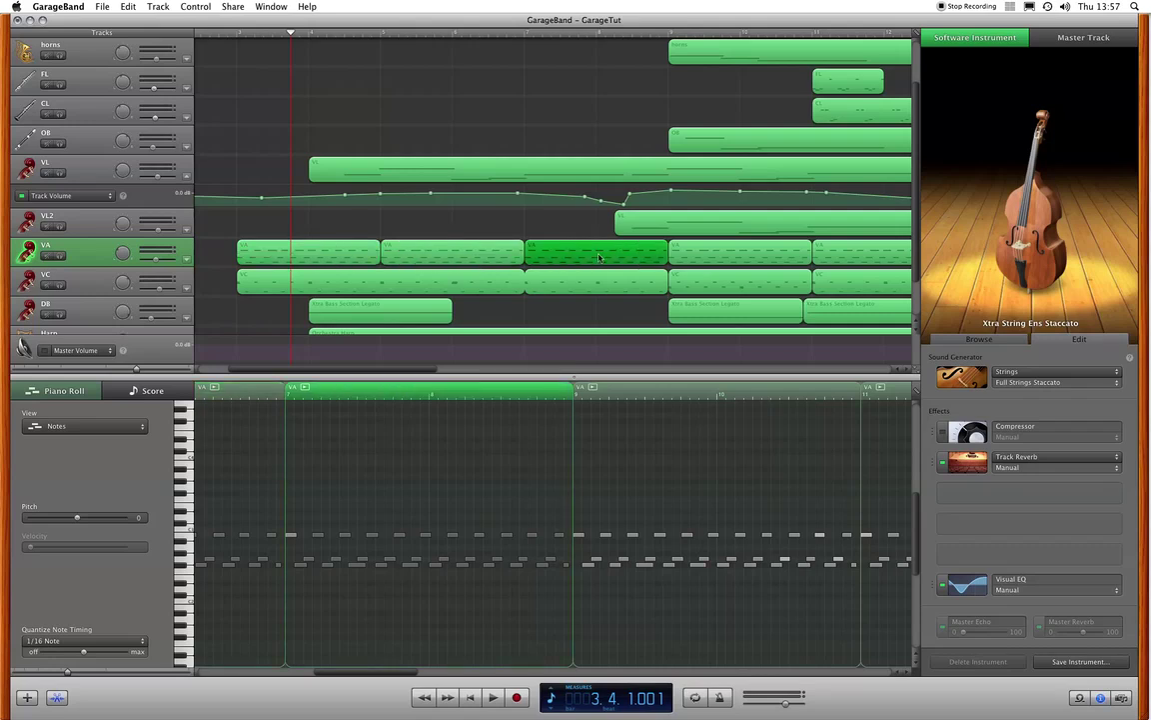
{"action": "left_click", "coordinate": [708, 260]}
{"action": "left_click", "coordinate": [540, 258]}
{"action": "left_click", "coordinate": [450, 257]}
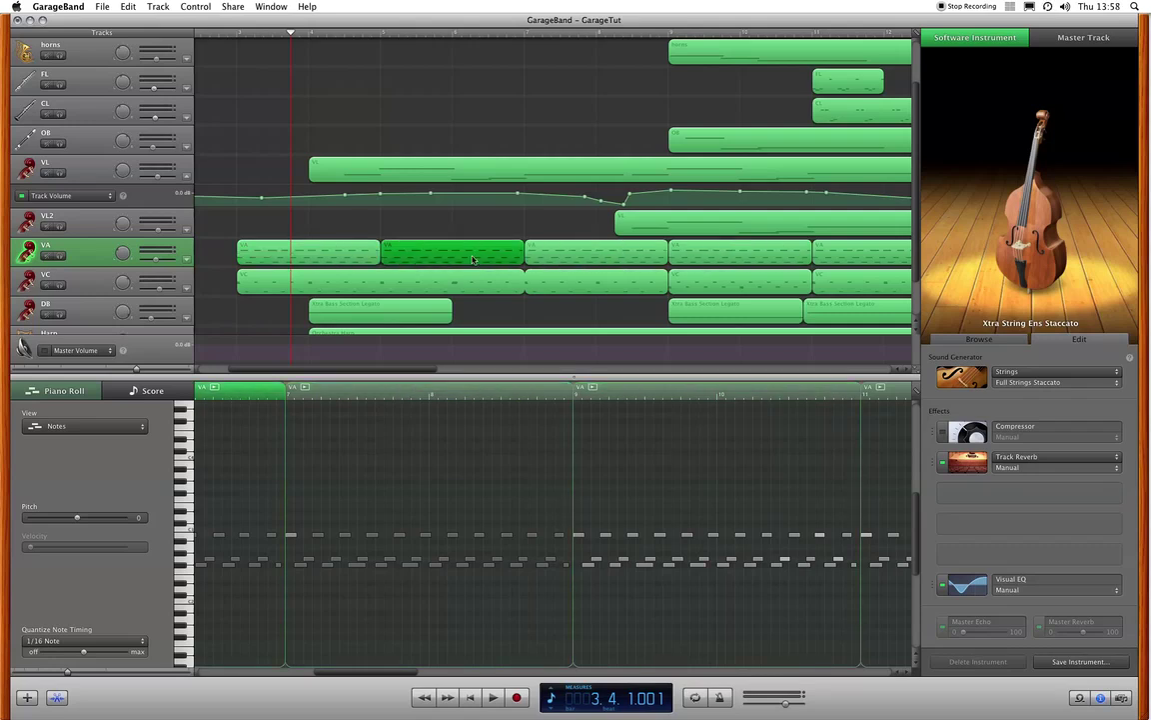
{"action": "left_click", "coordinate": [335, 254]}
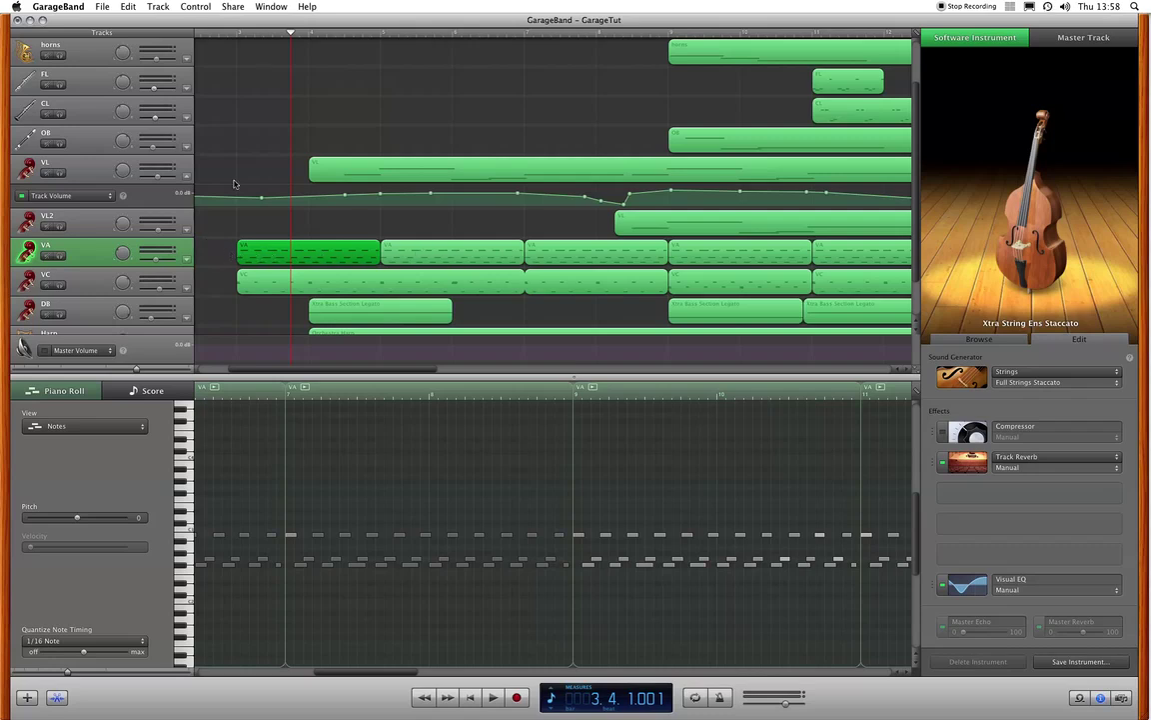
Step: Play the arrangement from around measure 3, soloing the VA track briefly before stopping playback
{"action": "left_click", "coordinate": [230, 34]}
{"action": "key", "text": "space"}
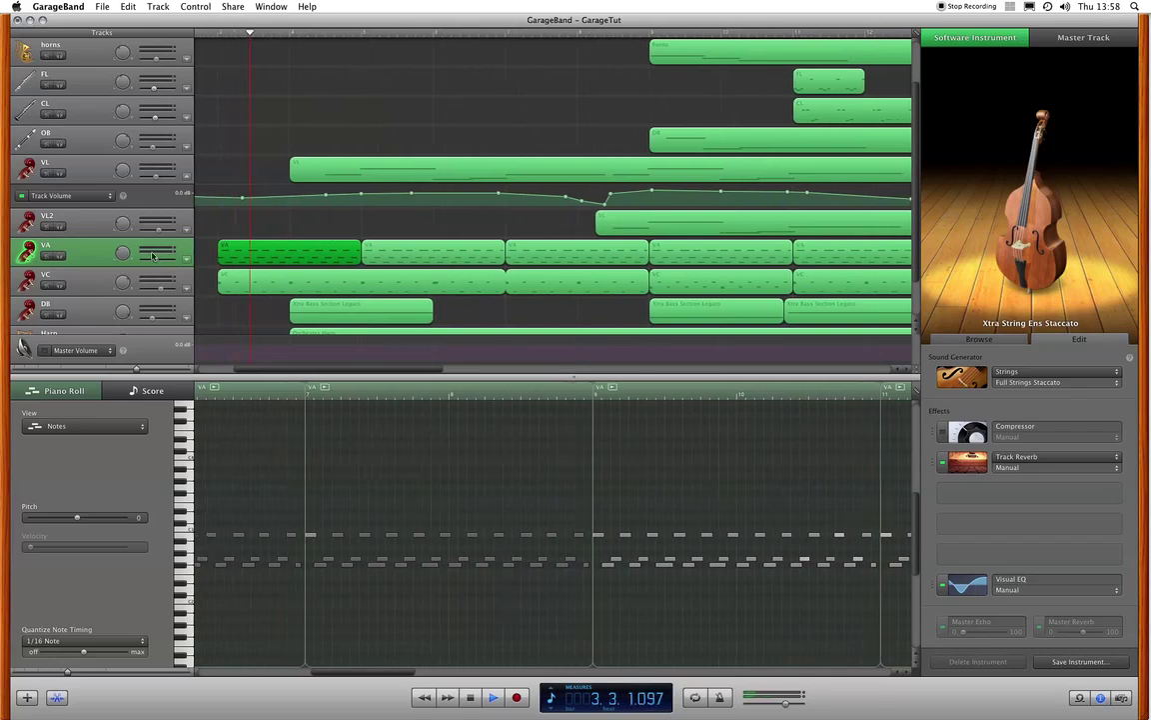
{"action": "left_click", "coordinate": [58, 258]}
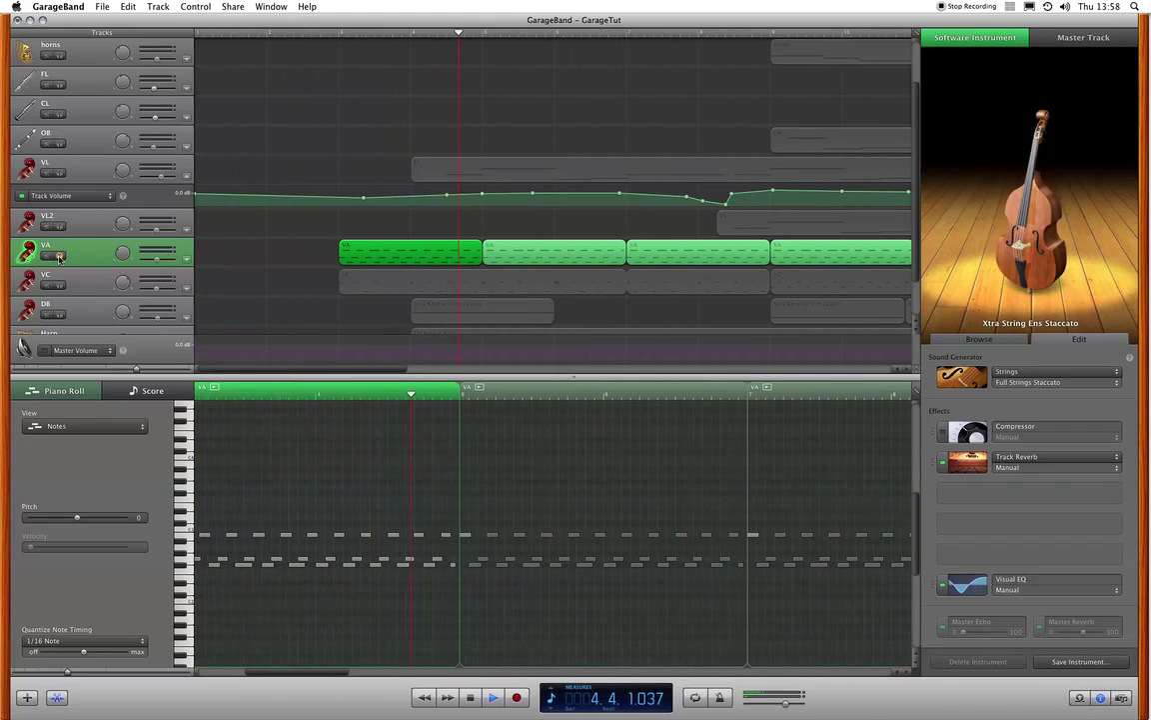
{"action": "left_click", "coordinate": [58, 258]}
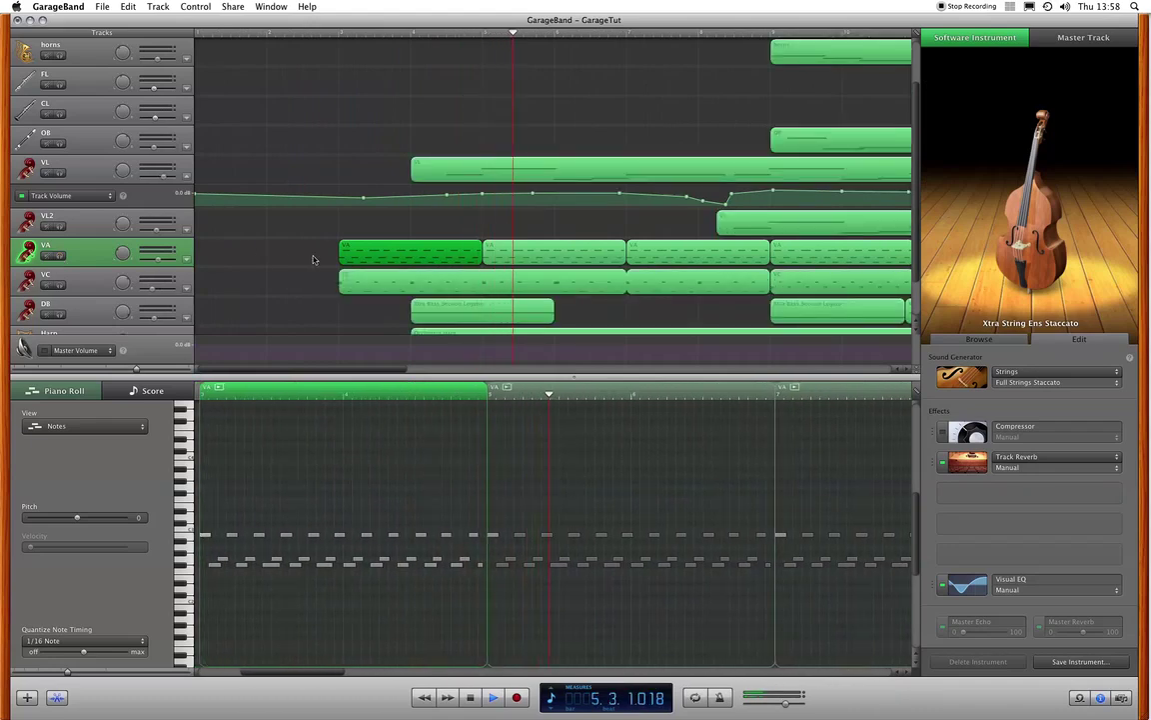
{"action": "key", "text": "space"}
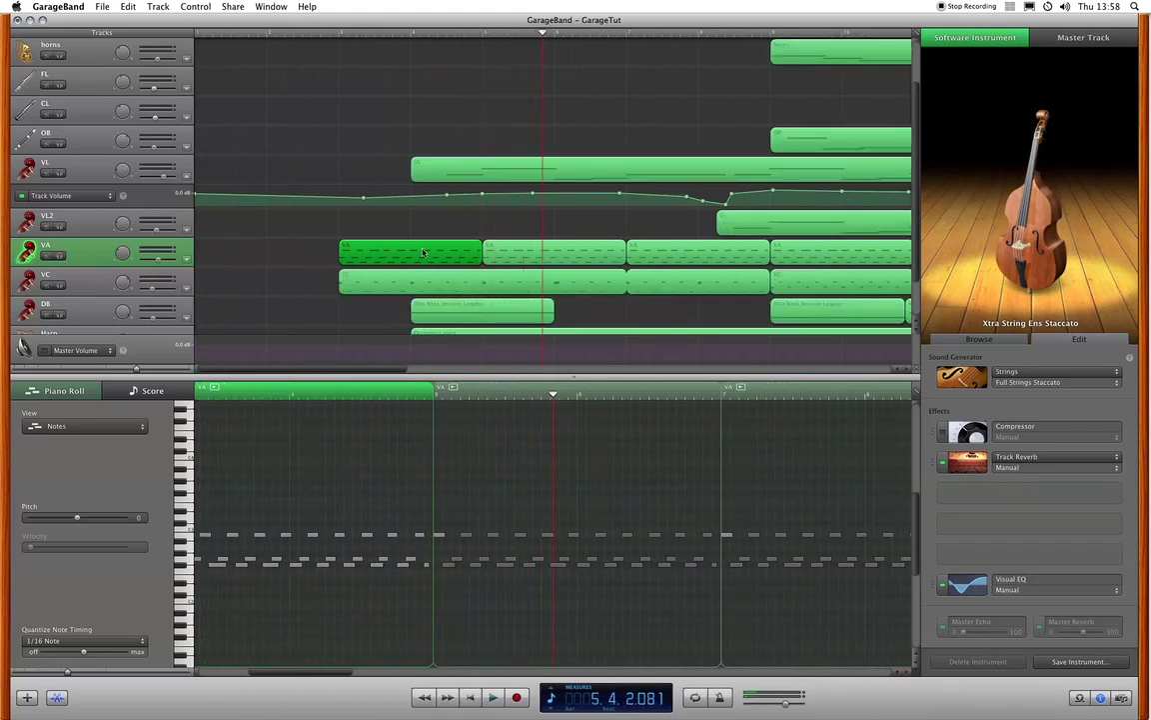
Step: Inspect the second and third VA regions, and show and hide the VA track's automation curve
{"action": "left_click", "coordinate": [499, 256]}
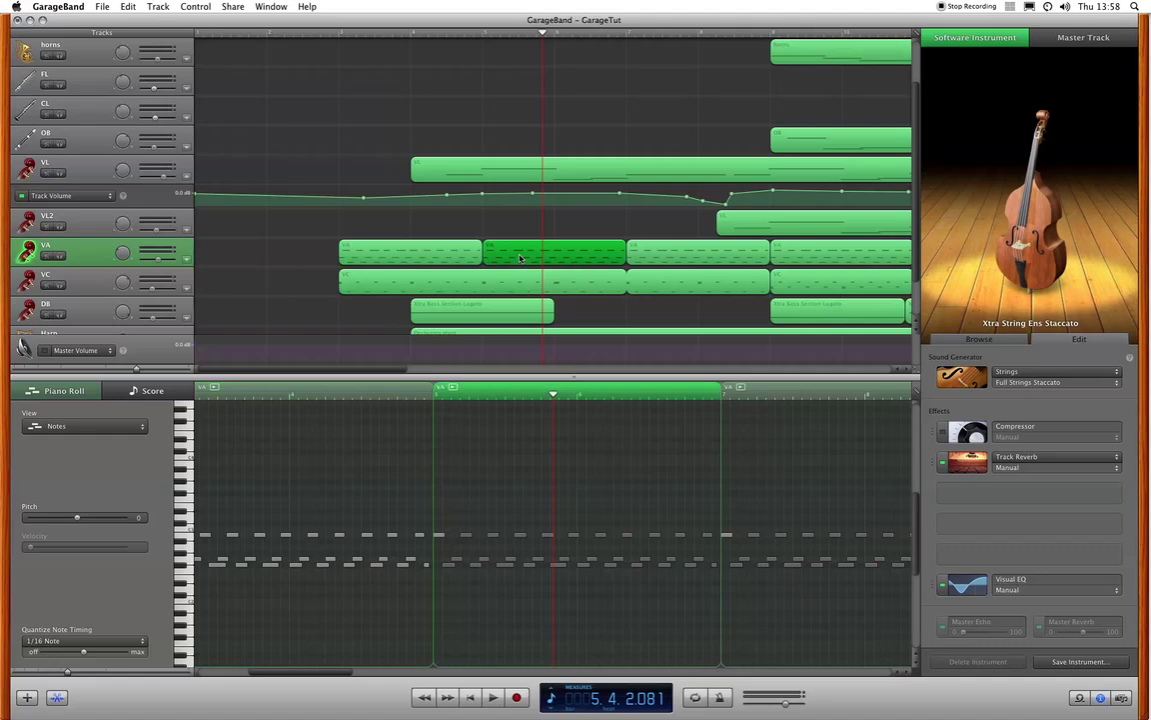
{"action": "left_click", "coordinate": [630, 252]}
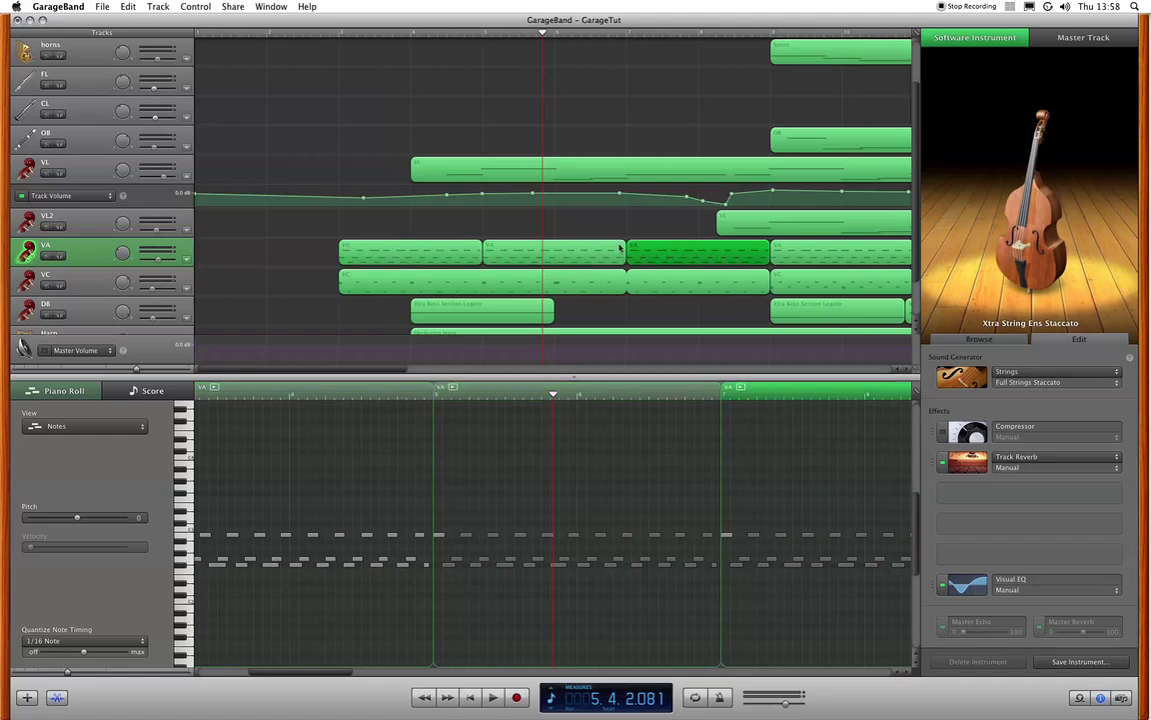
{"action": "left_click", "coordinate": [185, 260]}
{"action": "left_click", "coordinate": [185, 259]}
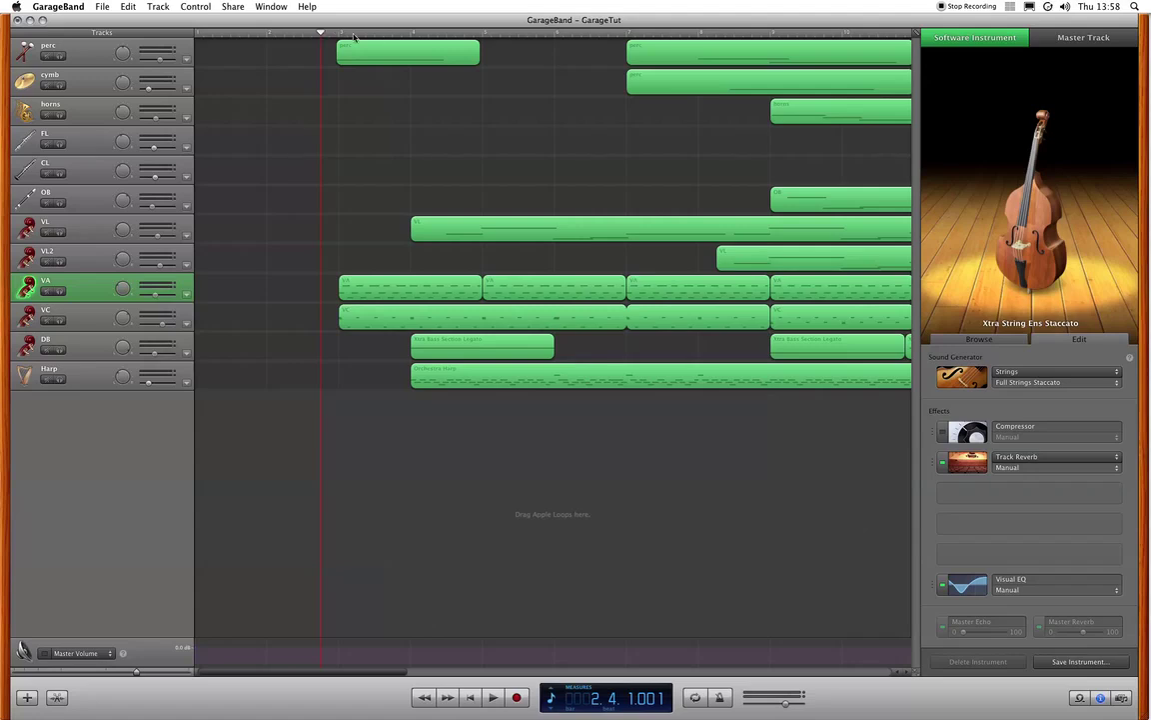
Step: Play the full arrangement from the last beat of measure 2
{"action": "key", "text": "space"}
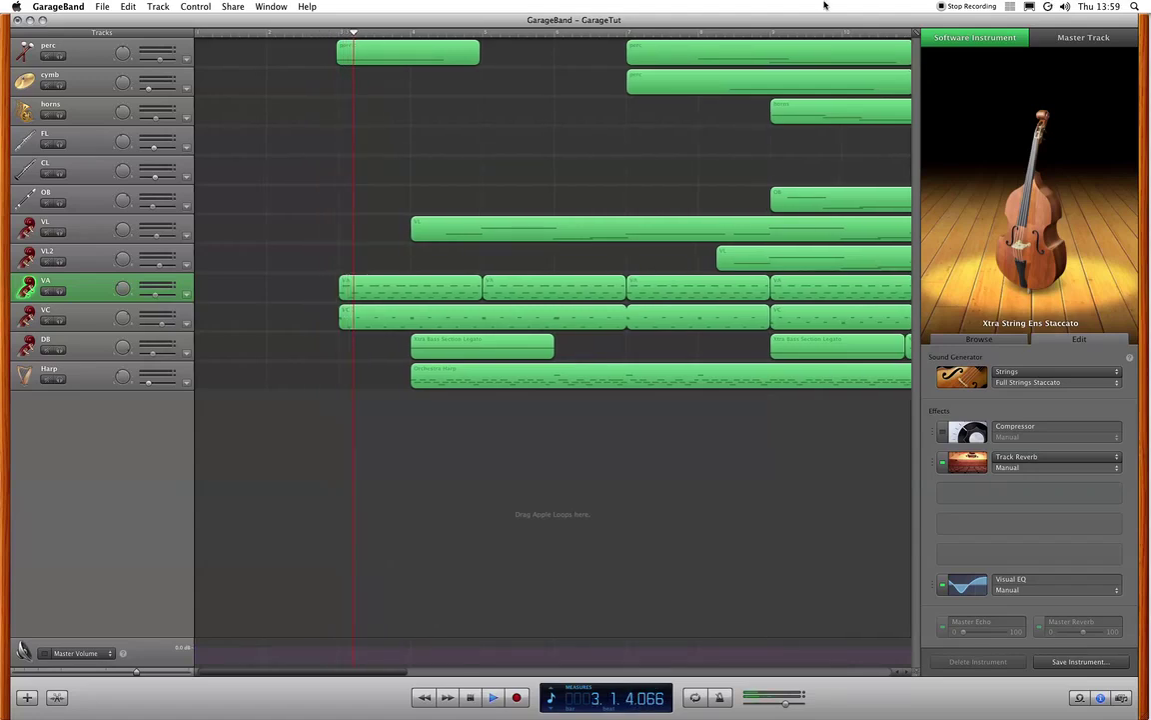